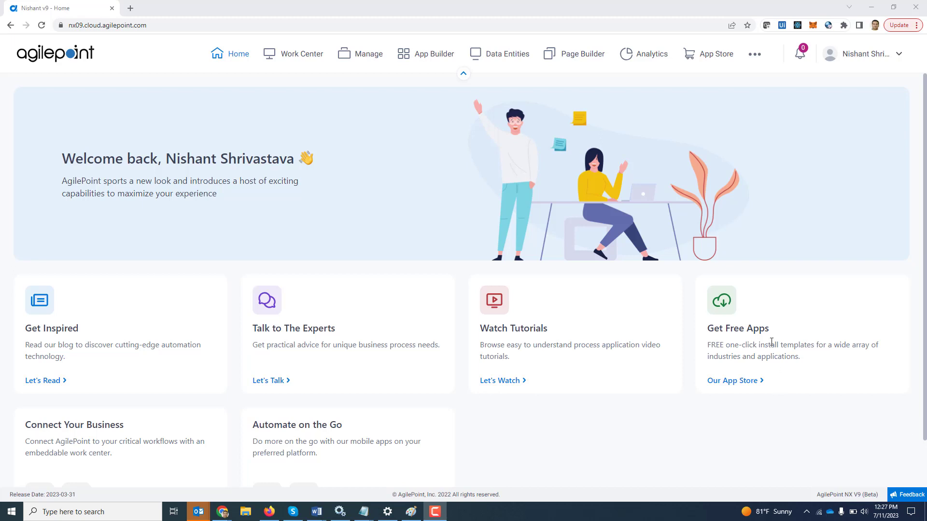
Open the list of global access tokens for MS Azure Cloud Services in the App Builder management settings.
{"action": "left_click", "coordinate": [360, 58]}
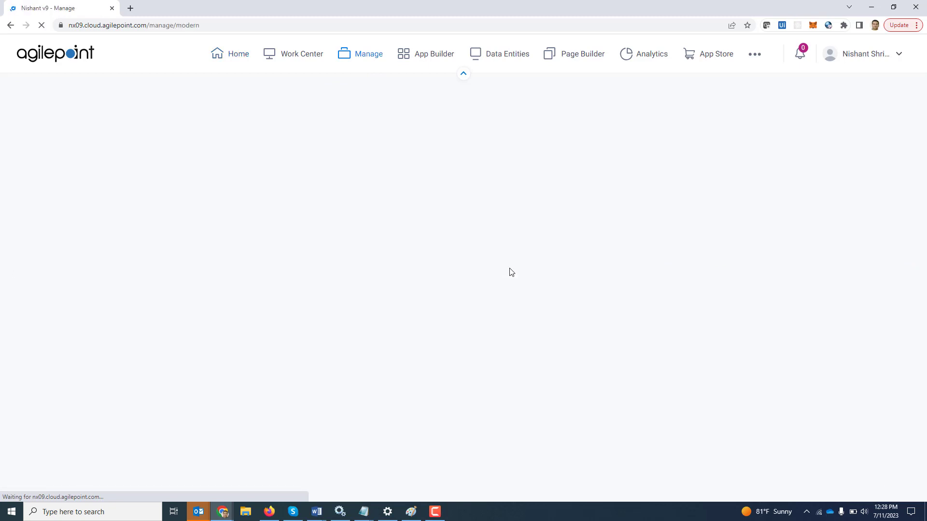
{"action": "left_click", "coordinate": [77, 199]}
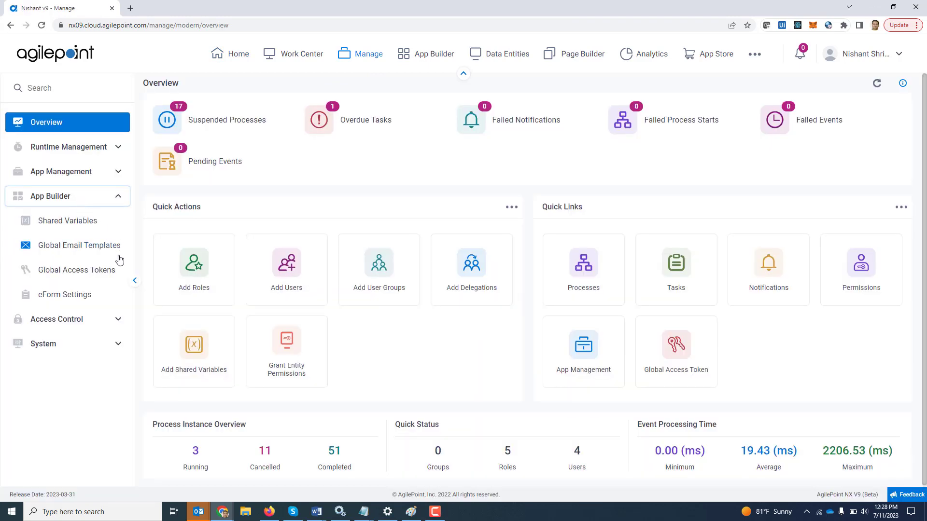
{"action": "left_click", "coordinate": [91, 269]}
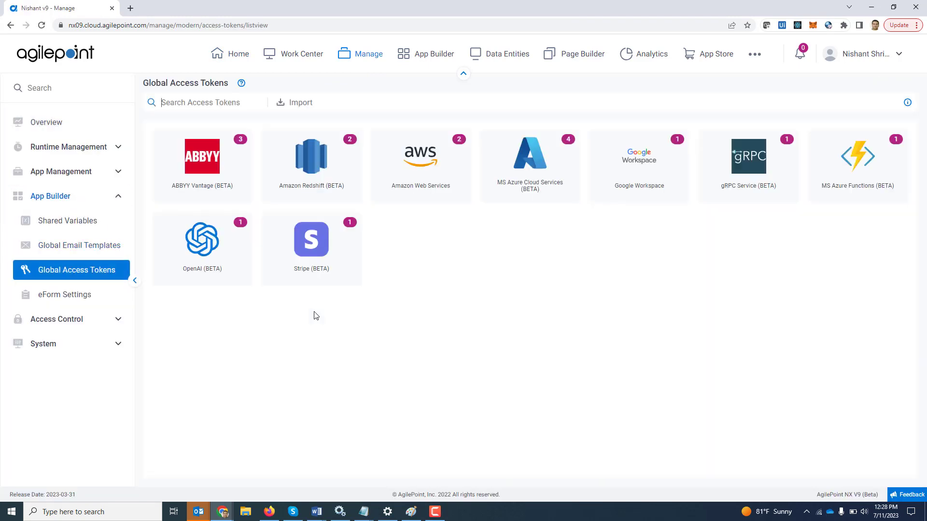
{"action": "left_click", "coordinate": [537, 202]}
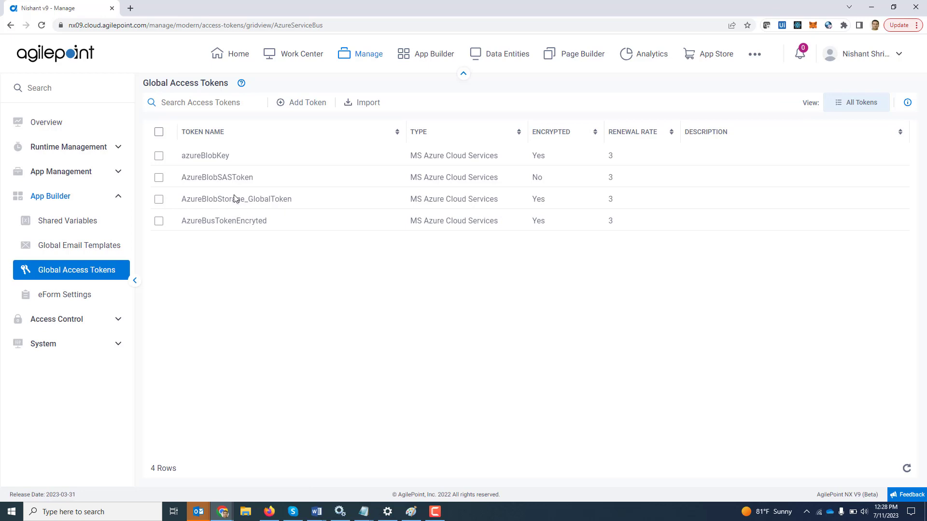
Start a new MS Azure Cloud Services token named demo and set its service to Azure Blob Storage.
{"action": "left_click", "coordinate": [301, 102]}
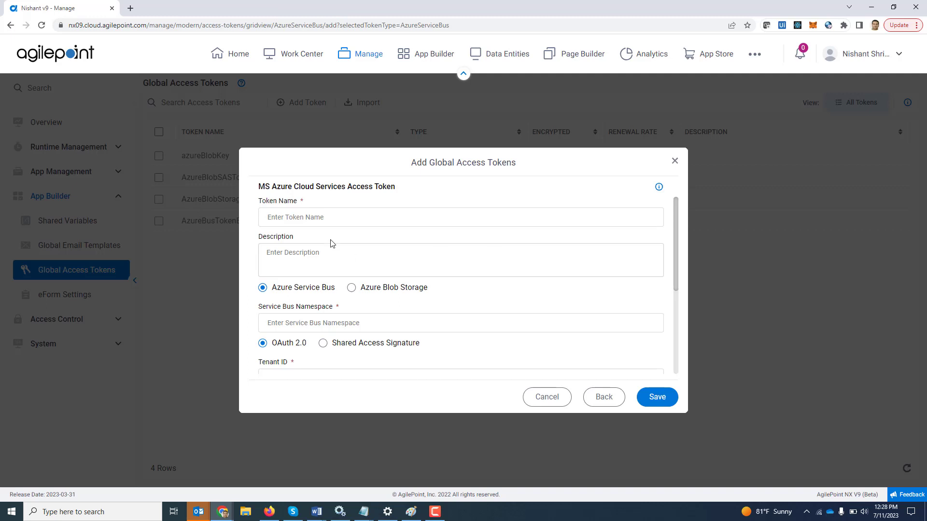
{"action": "left_click", "coordinate": [331, 219]}
{"action": "type", "text": "demo"}
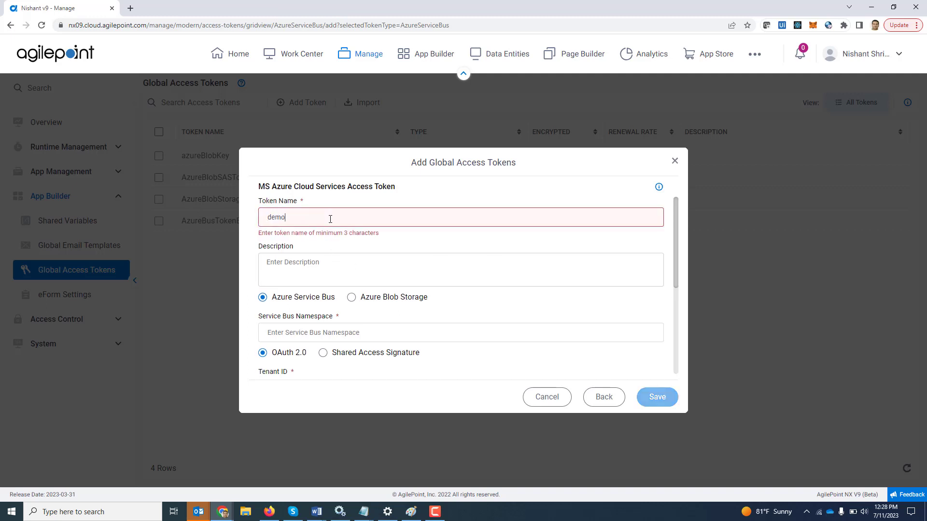
{"action": "left_click", "coordinate": [352, 253]}
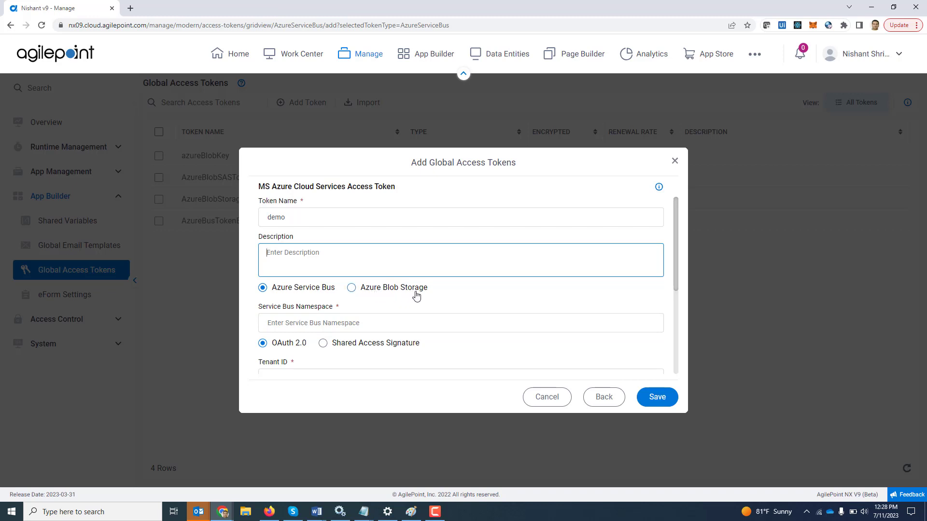
{"action": "left_click", "coordinate": [352, 288]}
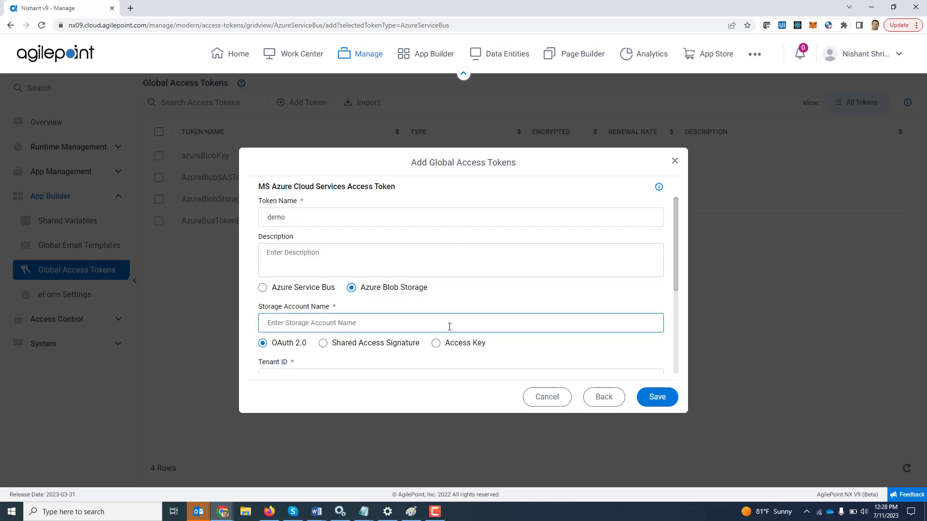
{"action": "scroll", "coordinate": [449, 325], "scroll_direction": "down", "scroll_amount": 2}
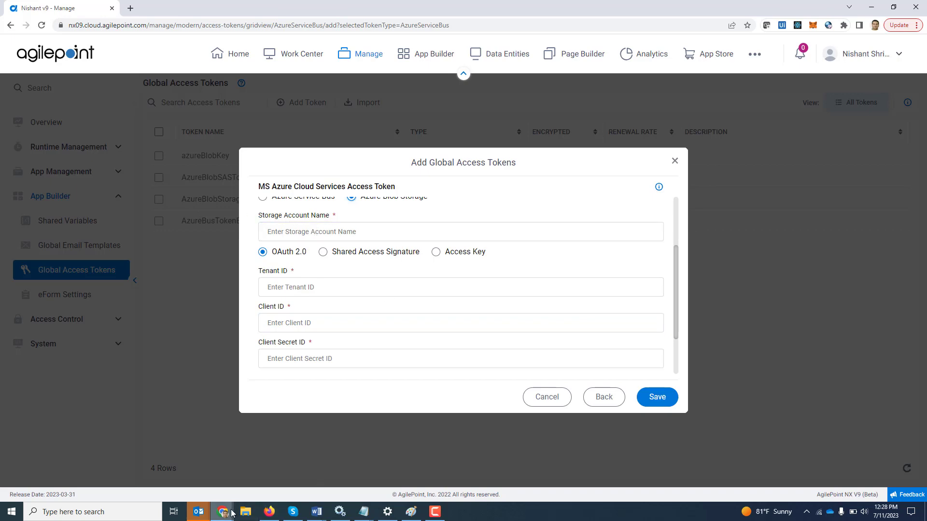
Copy the storage account name aptrialv9demo from the Azure portal into the AgilePoint token's storage account name.
{"action": "mouse_move", "coordinate": [229, 511]}
{"action": "left_click", "coordinate": [217, 477]}
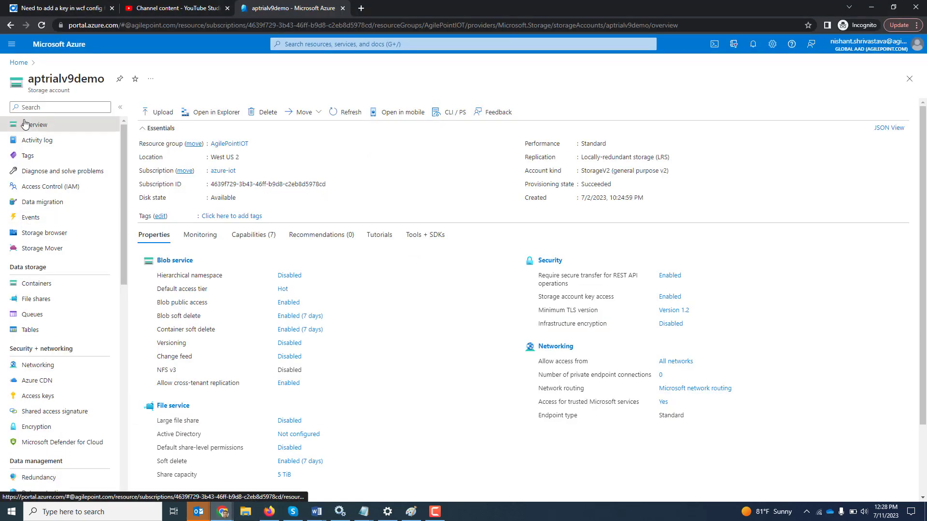
{"action": "left_click_drag", "start_coordinate": [104, 79], "coordinate": [30, 80]}
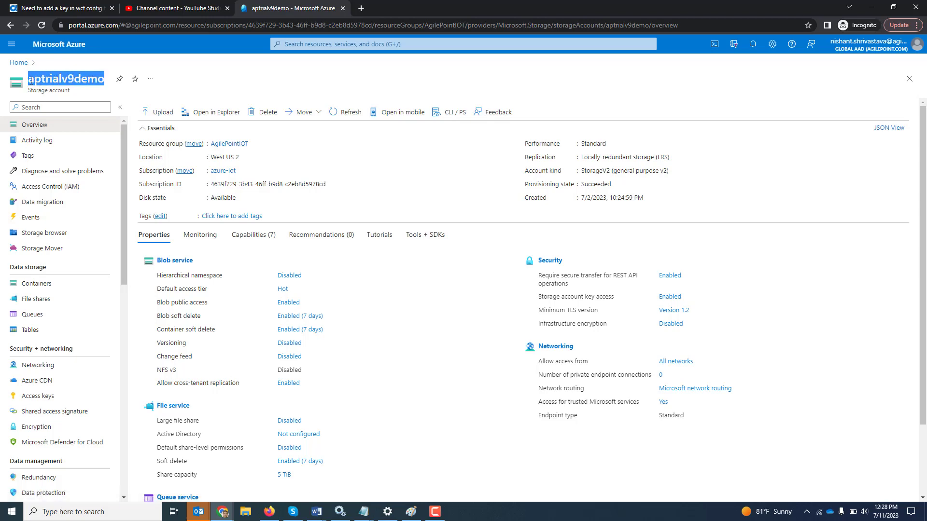
{"action": "key", "text": "ctrl+c"}
{"action": "key", "text": "alt+Tab"}
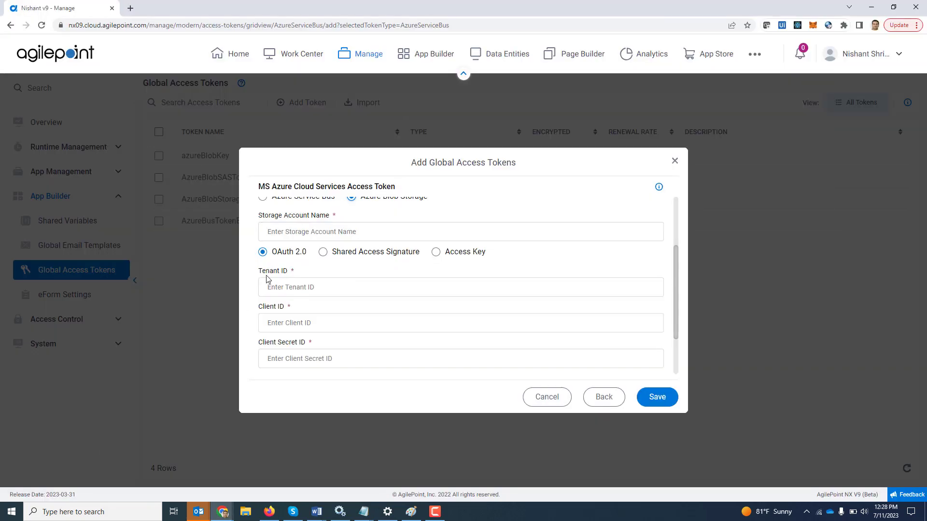
{"action": "left_click", "coordinate": [295, 231]}
{"action": "key", "text": "ctrl+v"}
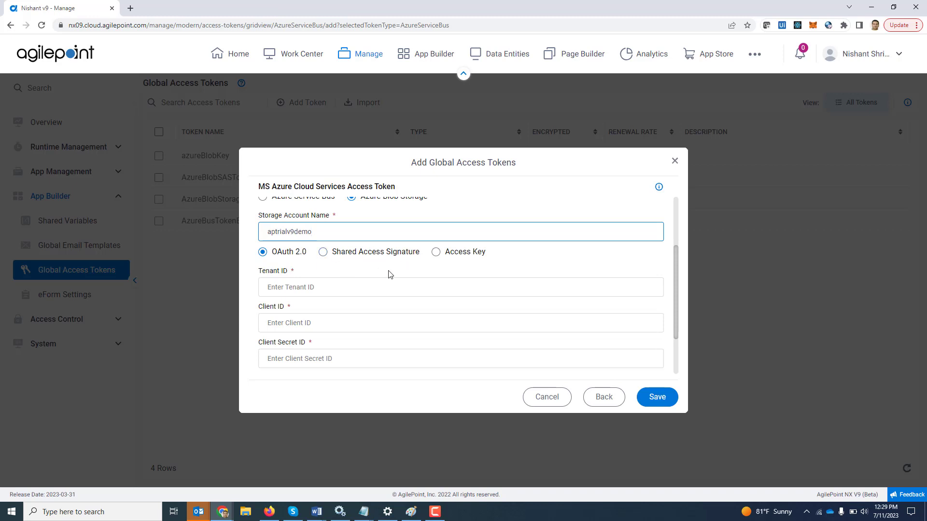
In the Azure portal, open the storage account's shared access signature settings and exclude the Queue and Table services.
{"action": "key", "text": "alt+Tab"}
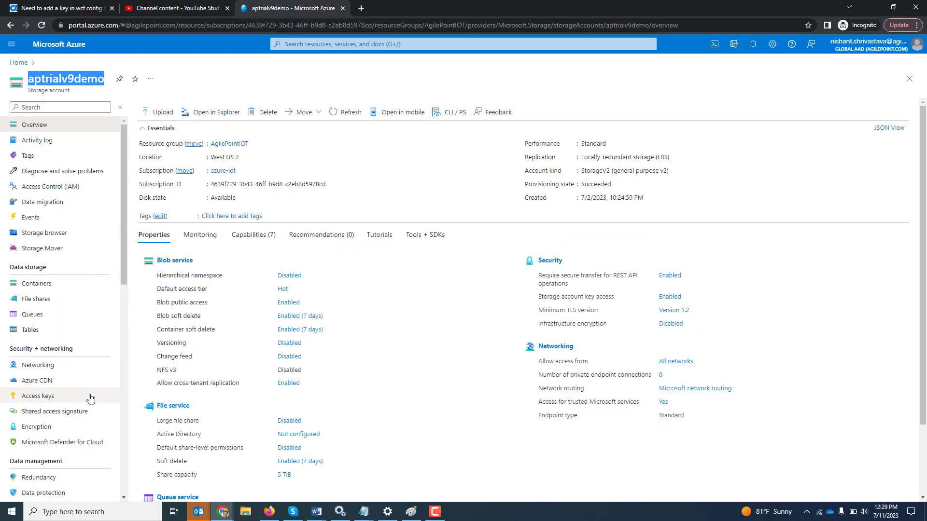
{"action": "scroll", "coordinate": [68, 415], "scroll_direction": "down", "scroll_amount": 1}
{"action": "left_click", "coordinate": [64, 387]}
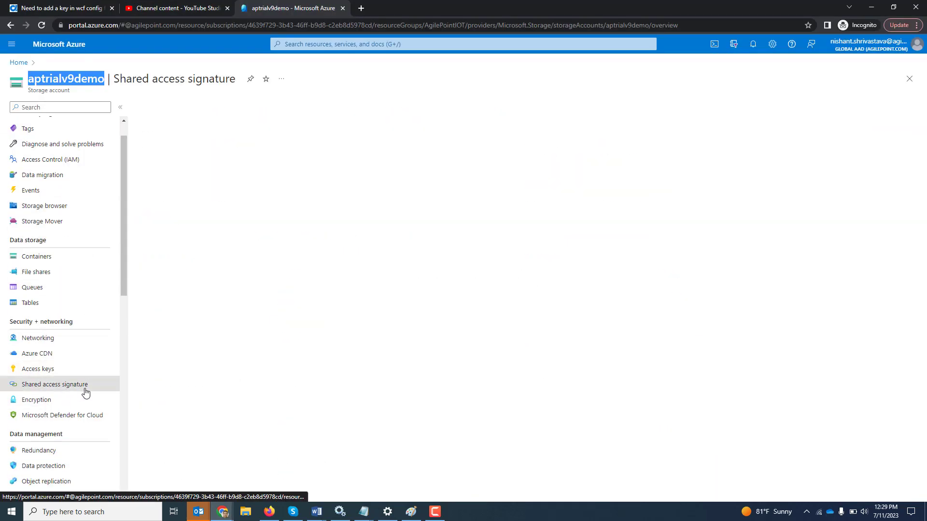
{"action": "left_click", "coordinate": [202, 203]}
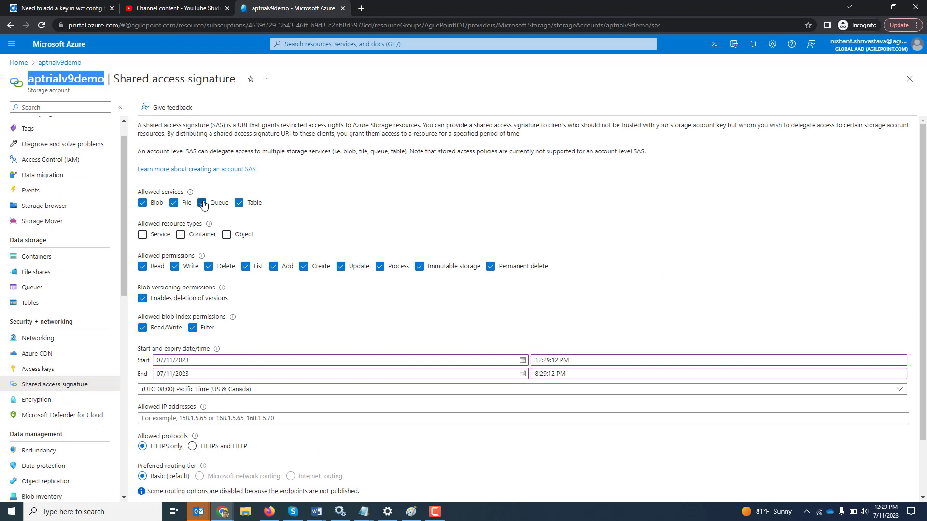
{"action": "left_click", "coordinate": [239, 203]}
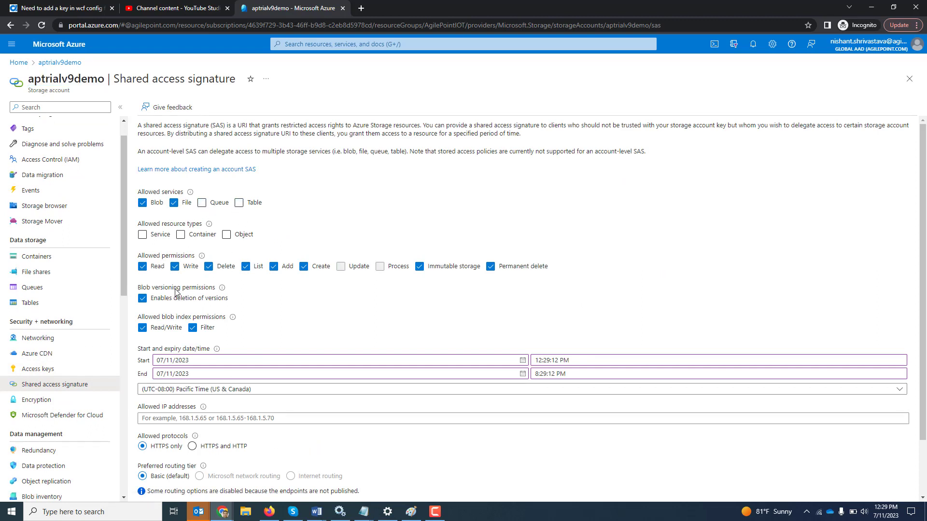
Allow the Service, Container and Object resource types and generate the SAS and connection string.
{"action": "left_click", "coordinate": [143, 235]}
{"action": "left_click", "coordinate": [181, 235]}
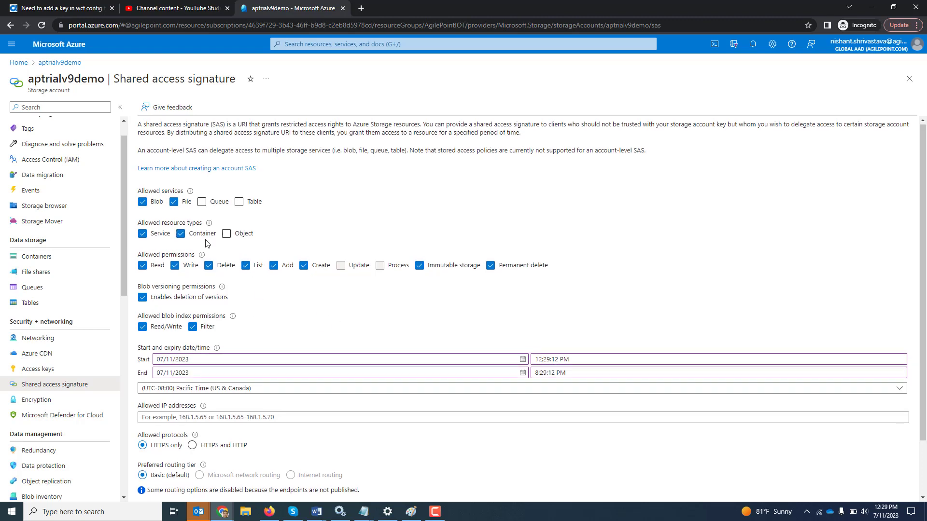
{"action": "left_click", "coordinate": [227, 234]}
{"action": "scroll", "coordinate": [399, 292], "scroll_direction": "down", "scroll_amount": 1}
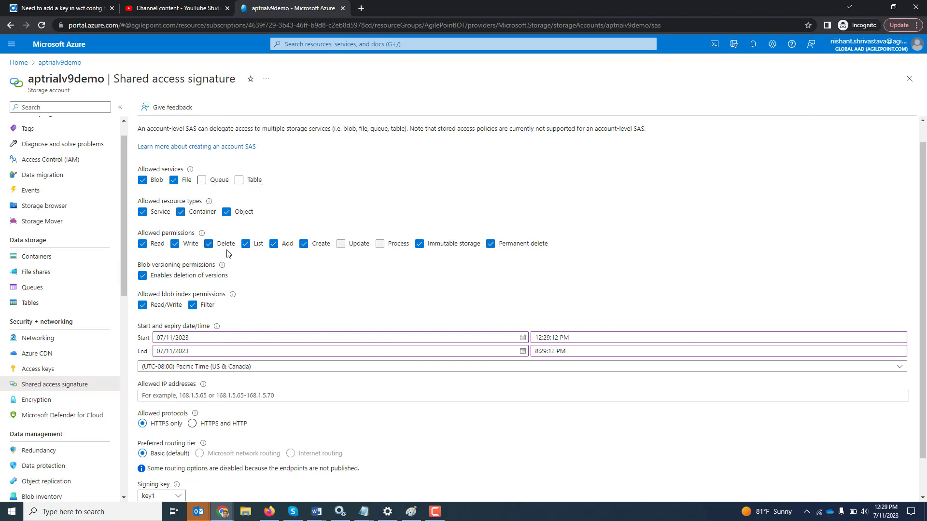
{"action": "scroll", "coordinate": [348, 291], "scroll_direction": "down", "scroll_amount": 1}
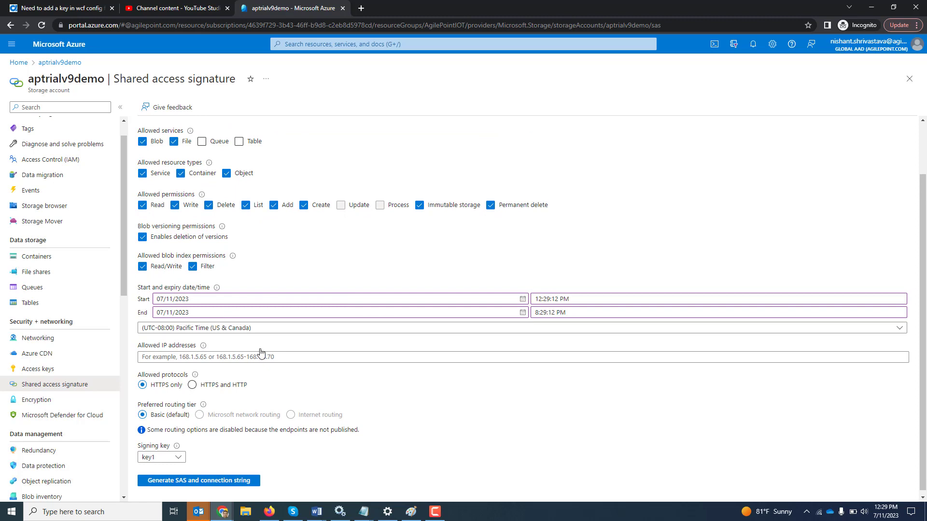
{"action": "left_click", "coordinate": [220, 483]}
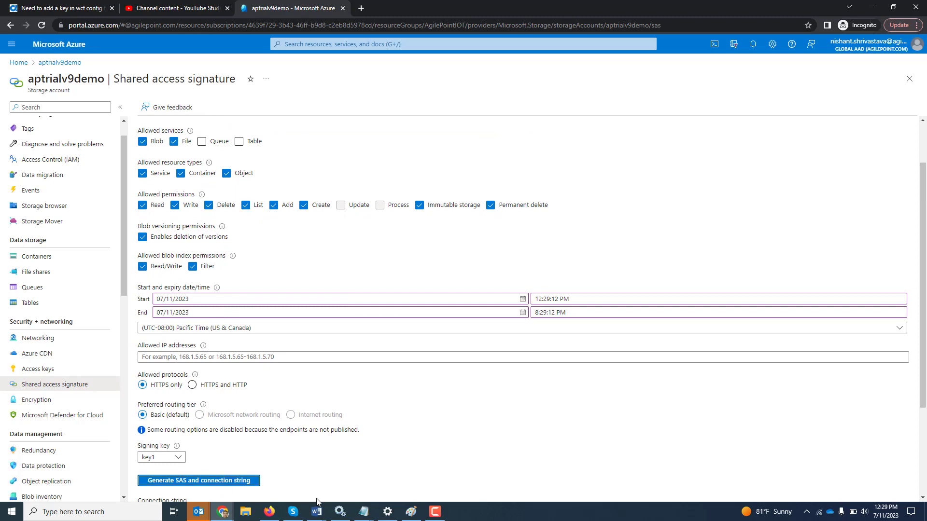
{"action": "scroll", "coordinate": [388, 425], "scroll_direction": "down", "scroll_amount": 3}
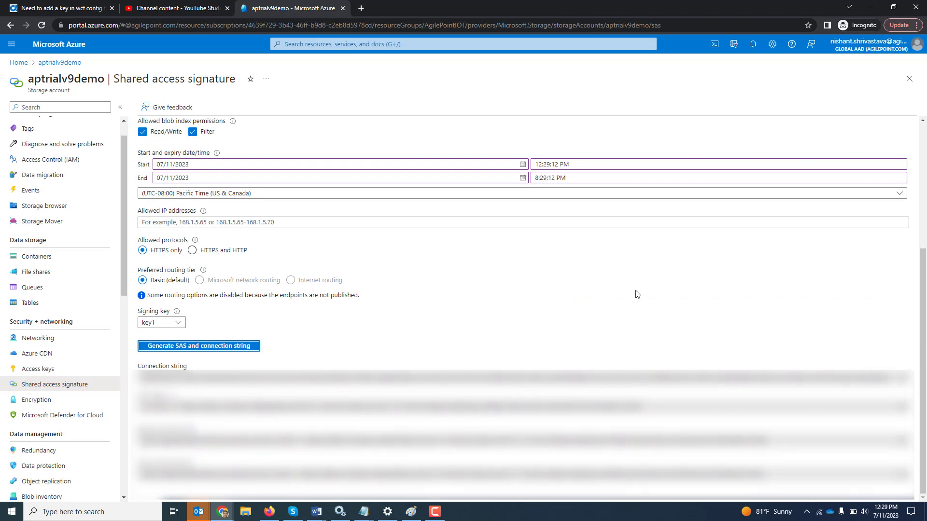
Switch back to AgilePoint and set the token's authentication to Shared Access Signature.
{"action": "key", "text": "alt+Tab"}
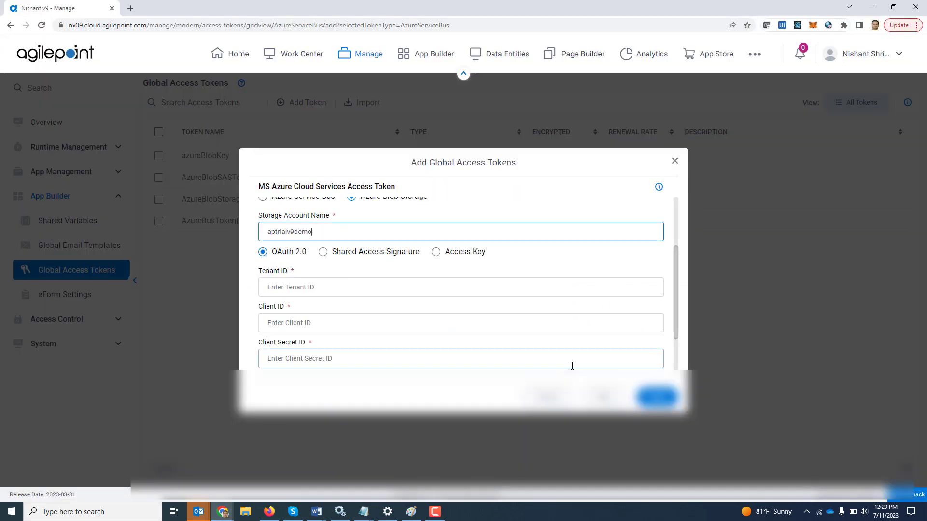
{"action": "scroll", "coordinate": [399, 312], "scroll_direction": "down", "scroll_amount": 2}
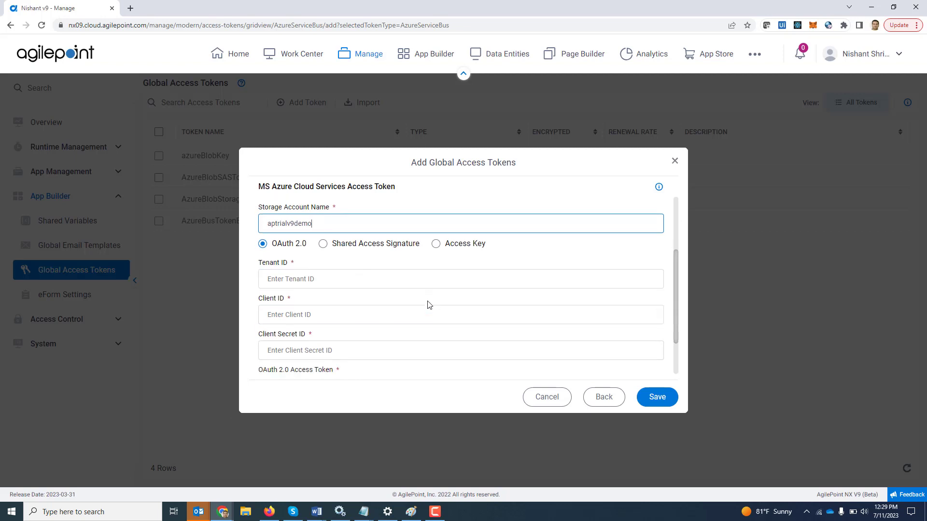
{"action": "left_click", "coordinate": [323, 218]}
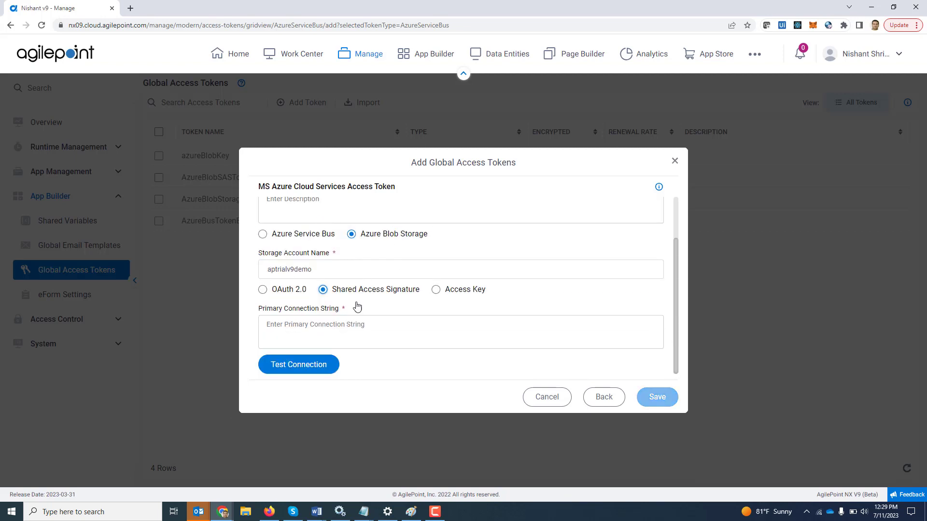
{"action": "scroll", "coordinate": [434, 323], "scroll_direction": "up", "scroll_amount": 1}
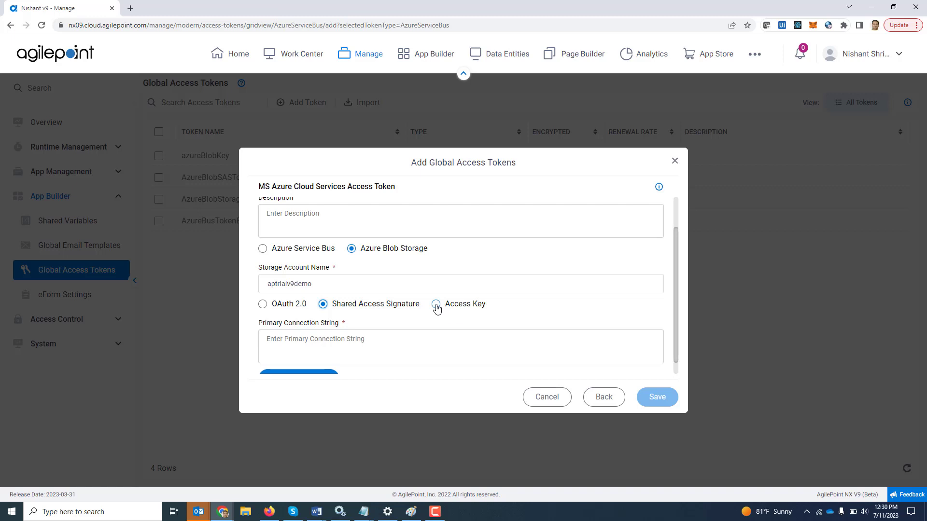
Set the token's authentication to Access Key and open the storage account's access keys in the Azure portal.
{"action": "left_click", "coordinate": [436, 305]}
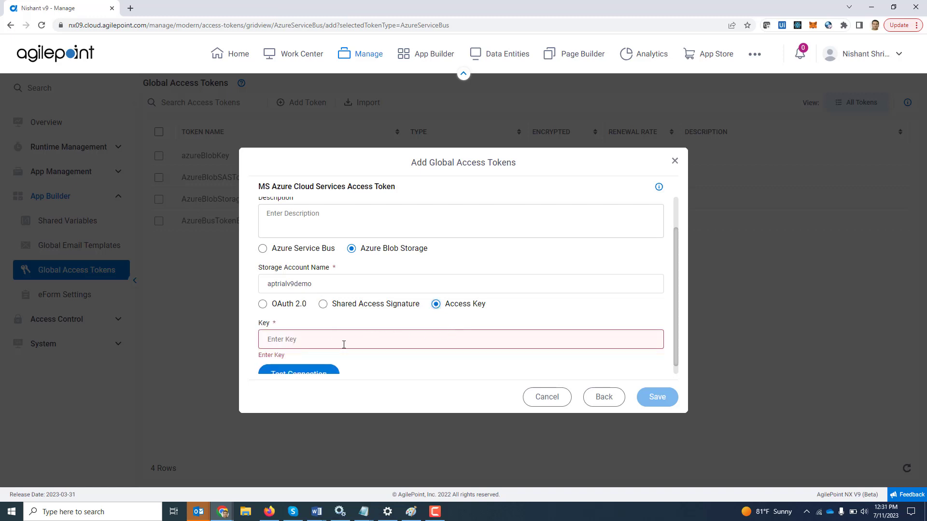
{"action": "key", "text": "alt+Tab"}
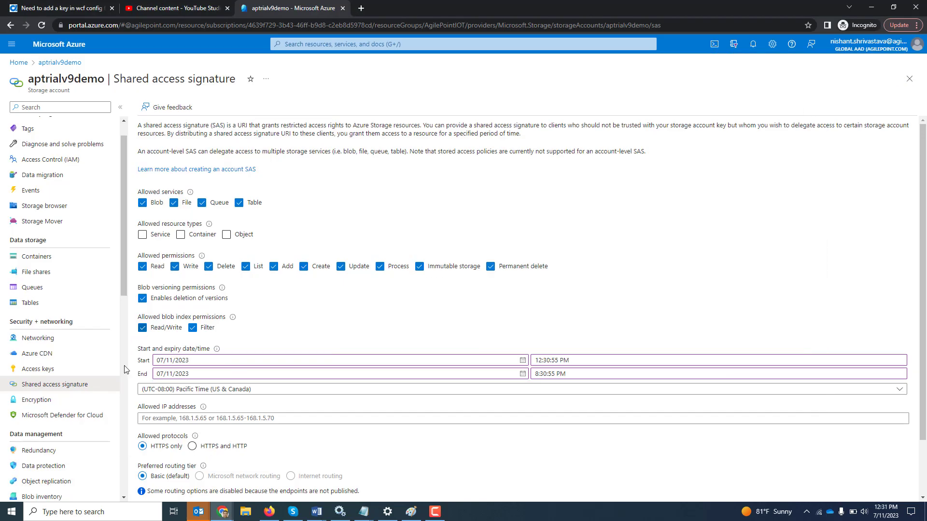
{"action": "left_click", "coordinate": [38, 369]}
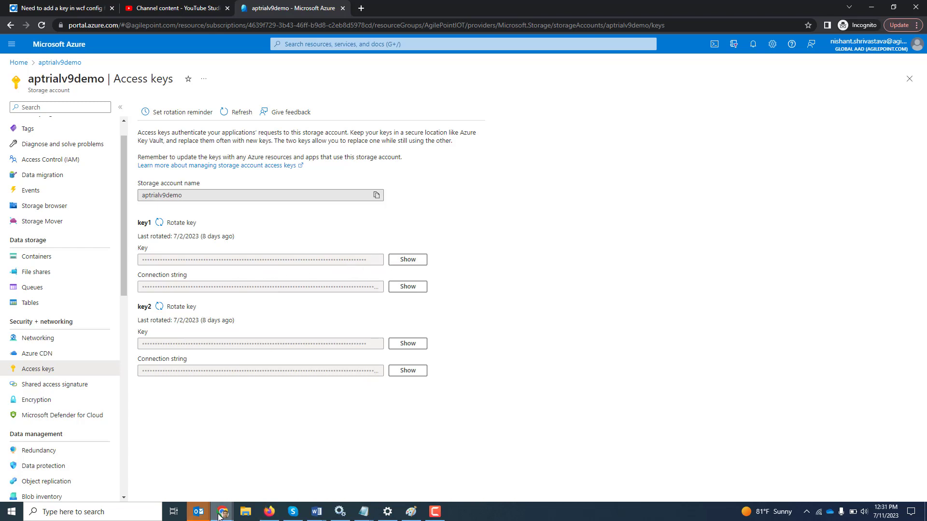
Return to the AgilePoint token, enter the storage account's access key, test the connection, and close the token without saving.
{"action": "mouse_move", "coordinate": [222, 513]}
{"action": "left_click", "coordinate": [344, 472]}
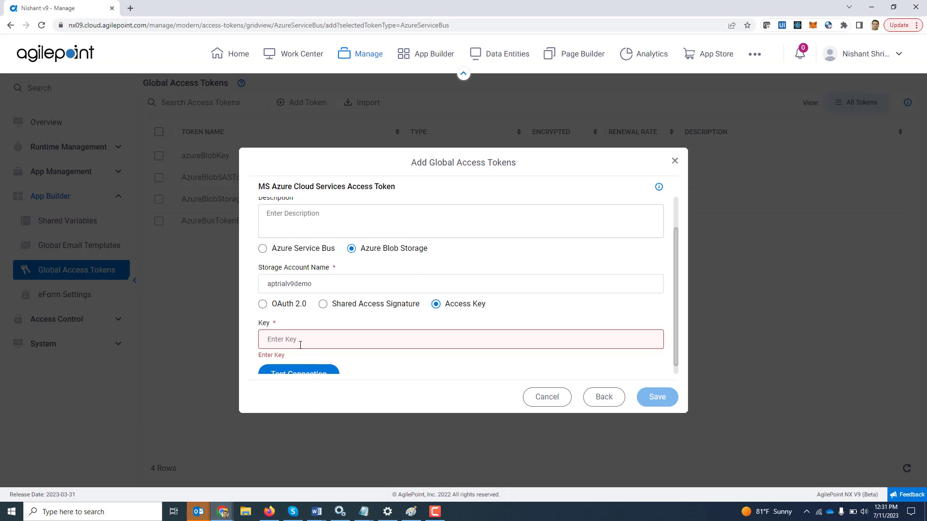
{"action": "left_click", "coordinate": [314, 373]}
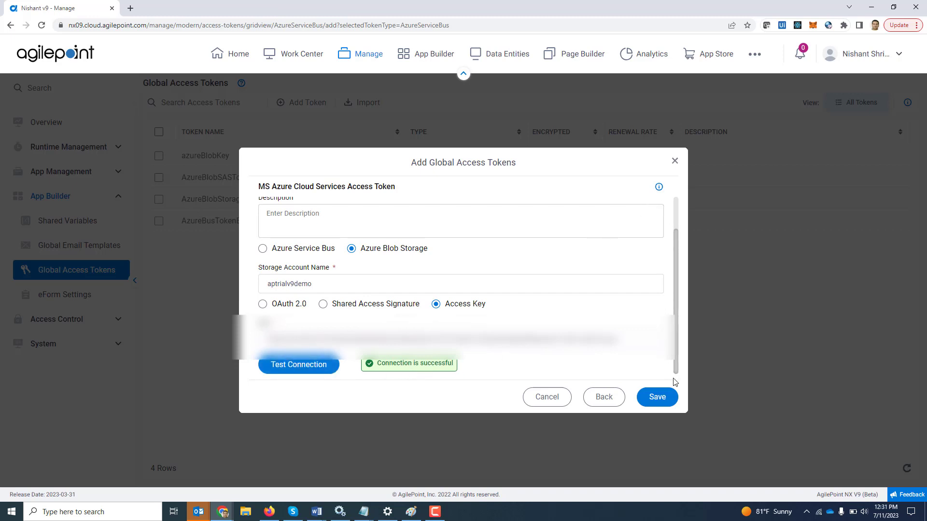
{"action": "left_click", "coordinate": [674, 163]}
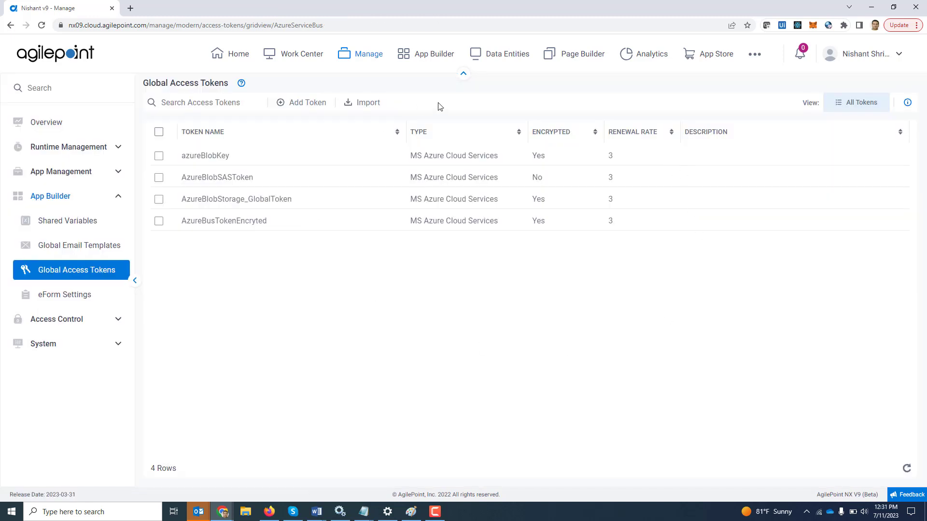
Open the MSAzureBlobStorage_V9_Demo app from the list of all apps in App Builder.
{"action": "left_click", "coordinate": [432, 61]}
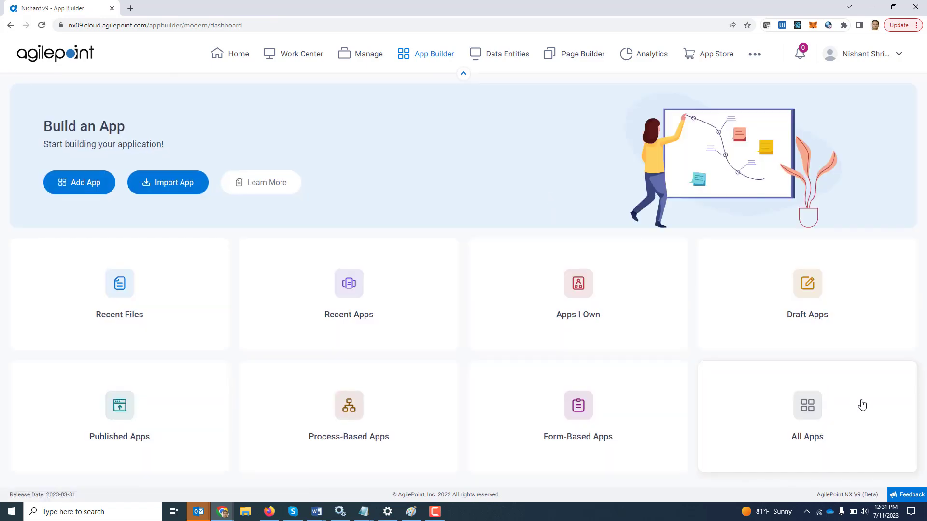
{"action": "left_click", "coordinate": [811, 423]}
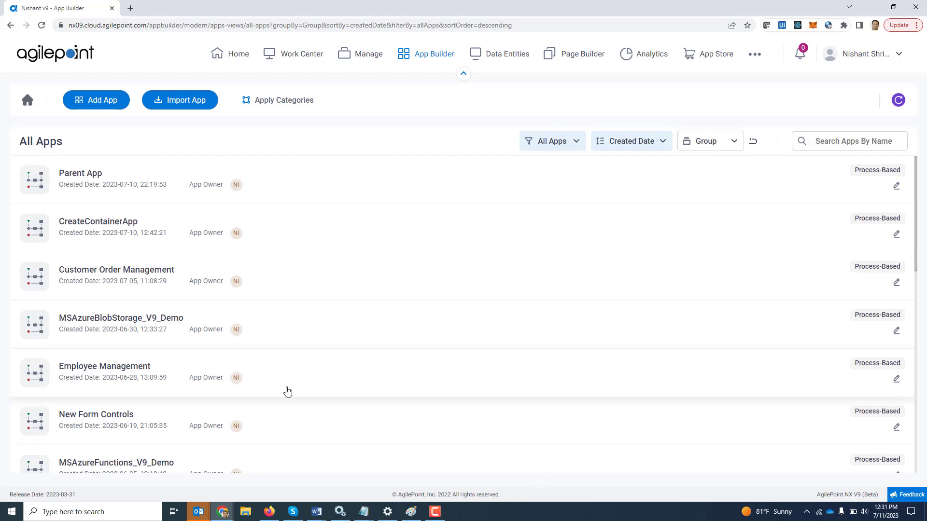
{"action": "left_click", "coordinate": [121, 322]}
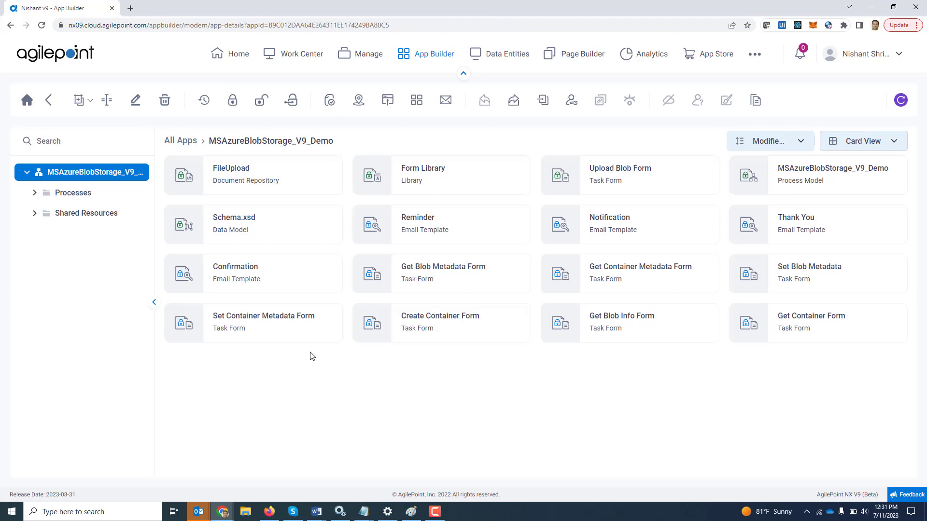
Open the MSAzureBlobStorage_V9_Demo process model for editing and show the MS Azure Blob Storage activities in the activity library.
{"action": "mouse_move", "coordinate": [731, 190]}
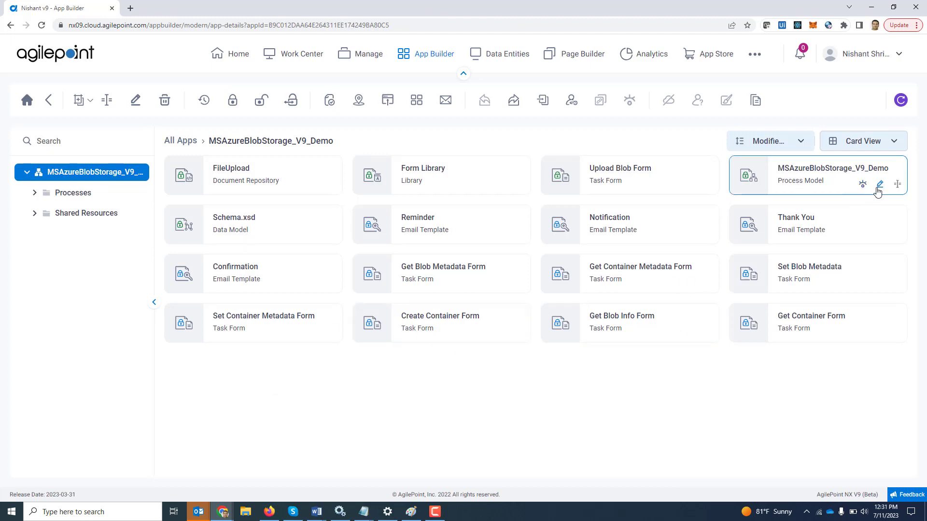
{"action": "left_click", "coordinate": [878, 185]}
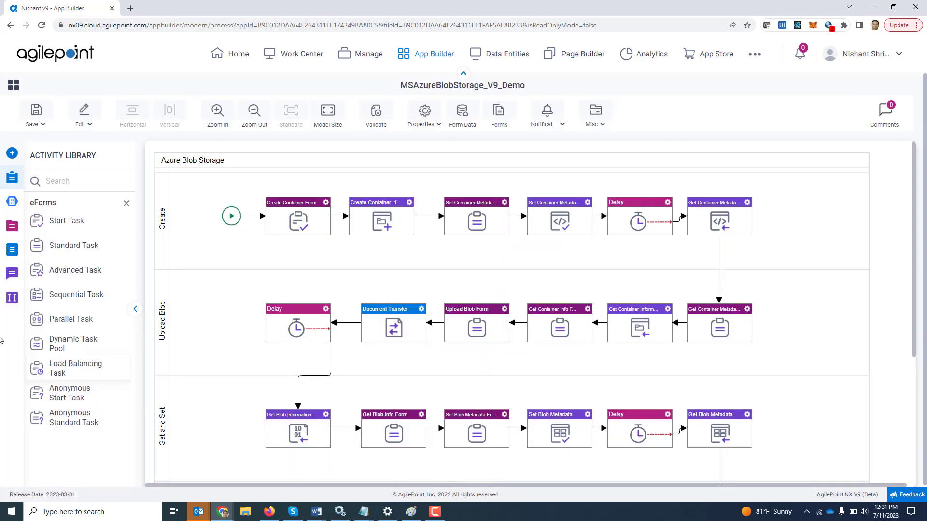
{"action": "left_click", "coordinate": [12, 201]}
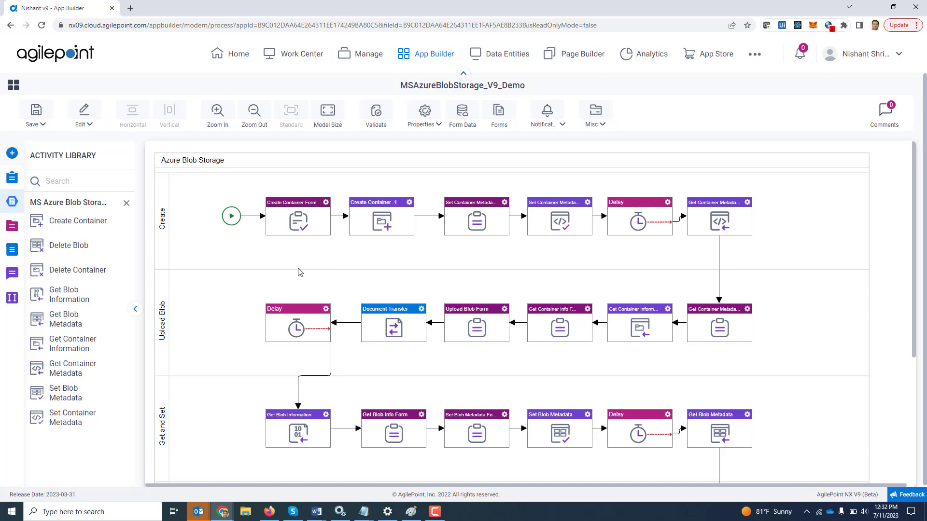
Review the Create Container activity's token, container and Public Access Level options, and finish its configuration without changes.
{"action": "double_click", "coordinate": [372, 225]}
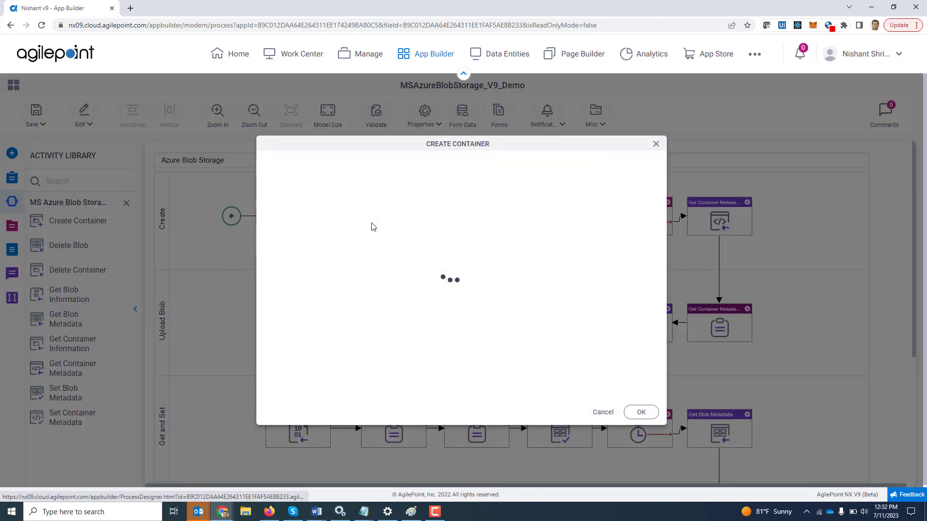
{"action": "left_click", "coordinate": [592, 413]}
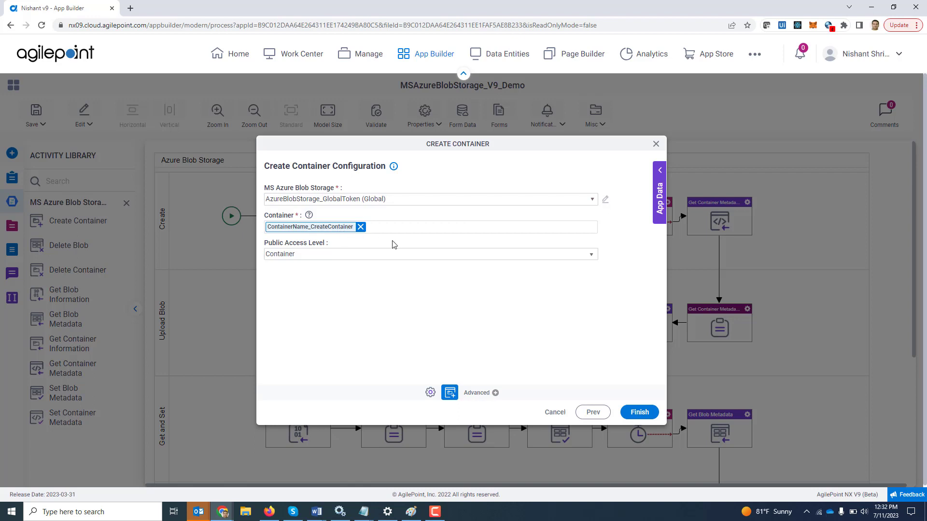
{"action": "left_click", "coordinate": [592, 257]}
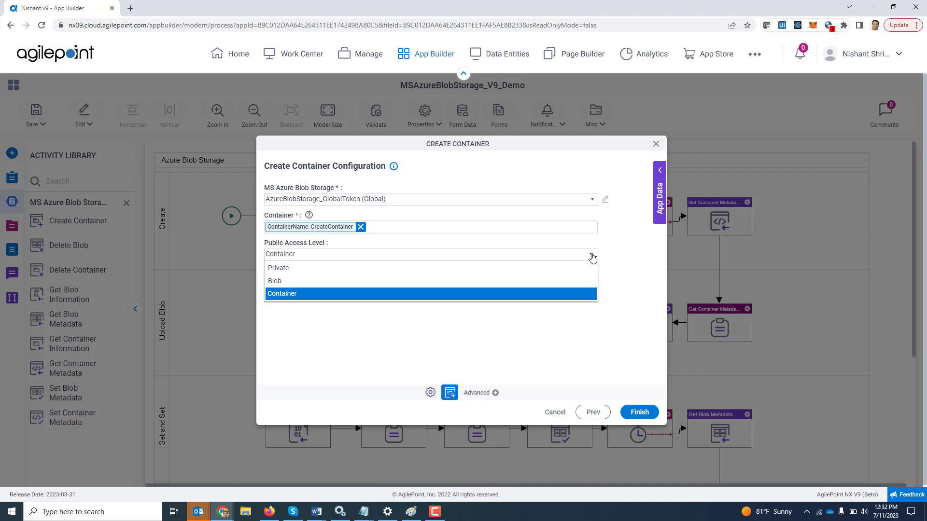
{"action": "left_click", "coordinate": [592, 259]}
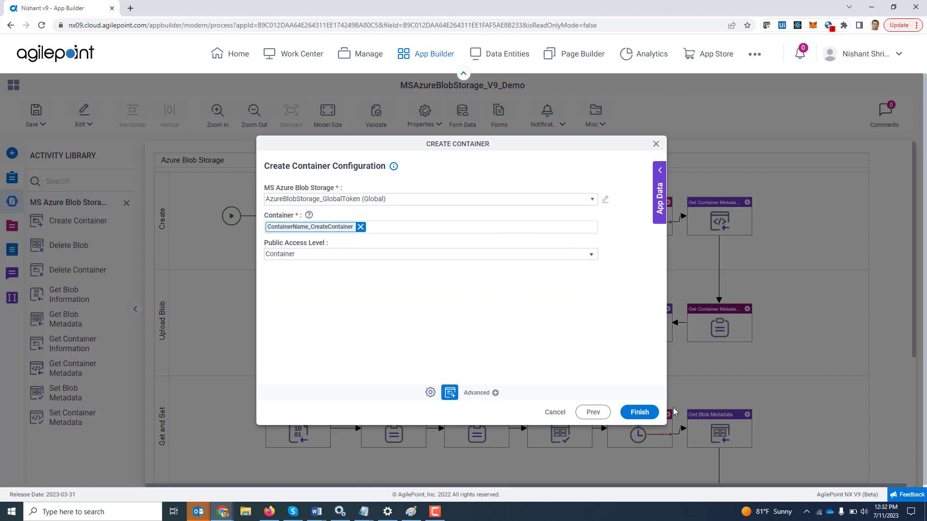
{"action": "left_click", "coordinate": [642, 412]}
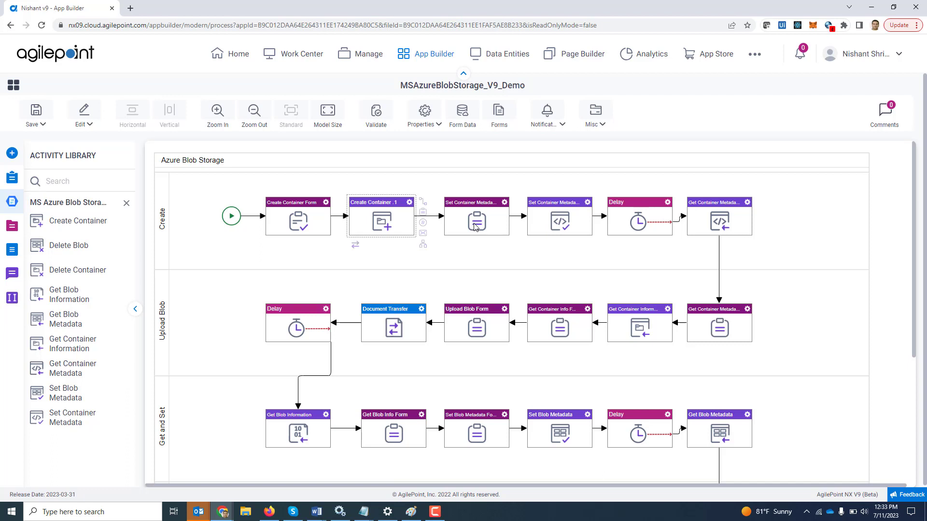
Examine which token, container and metadata name-value pairs the Set Container Metadata activity in the Create lane uses, and close it.
{"action": "double_click", "coordinate": [565, 223]}
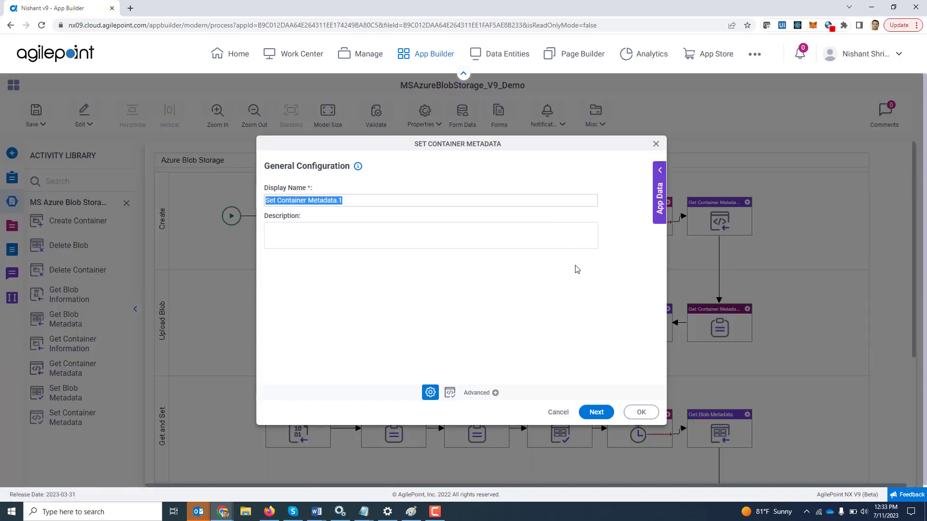
{"action": "left_click", "coordinate": [600, 411]}
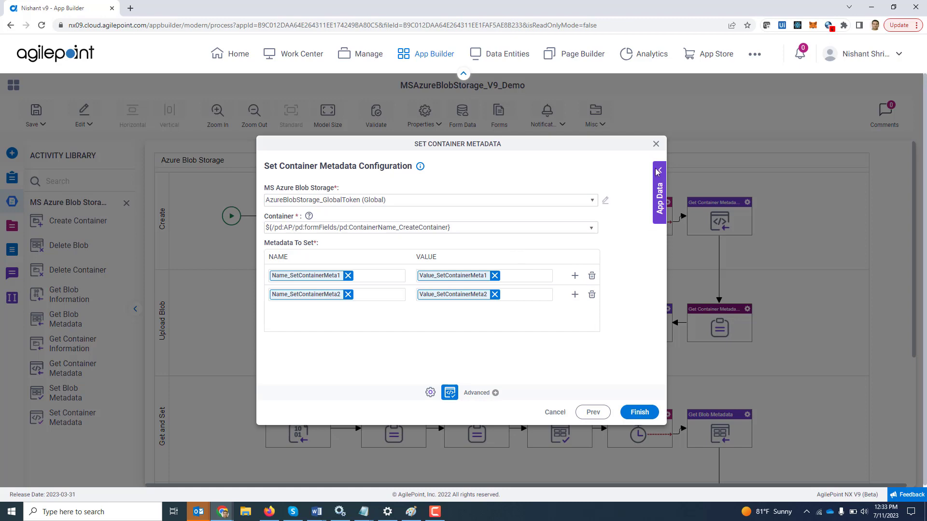
{"action": "left_click", "coordinate": [656, 144]}
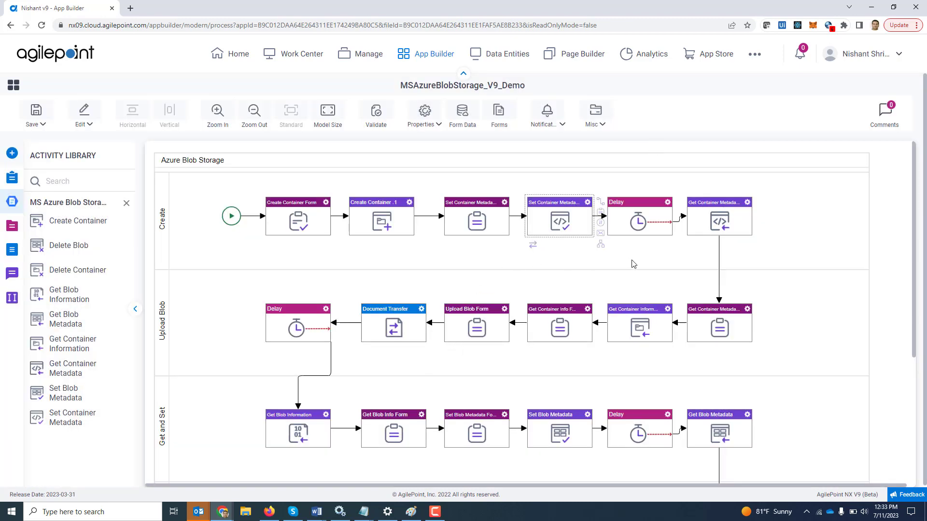
Inspect the Get Container Metadata activity's container and the variables that store its retrieved metadata values, and close it.
{"action": "double_click", "coordinate": [718, 222]}
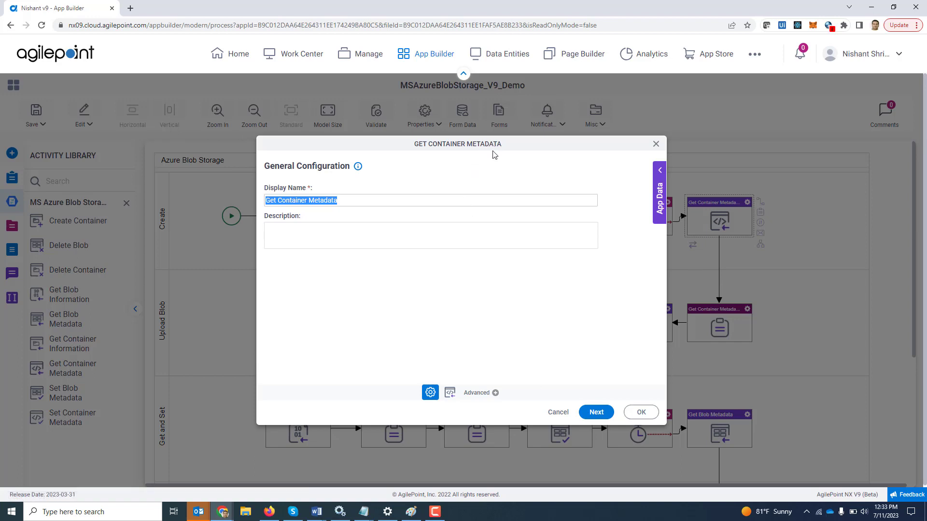
{"action": "left_click", "coordinate": [597, 412]}
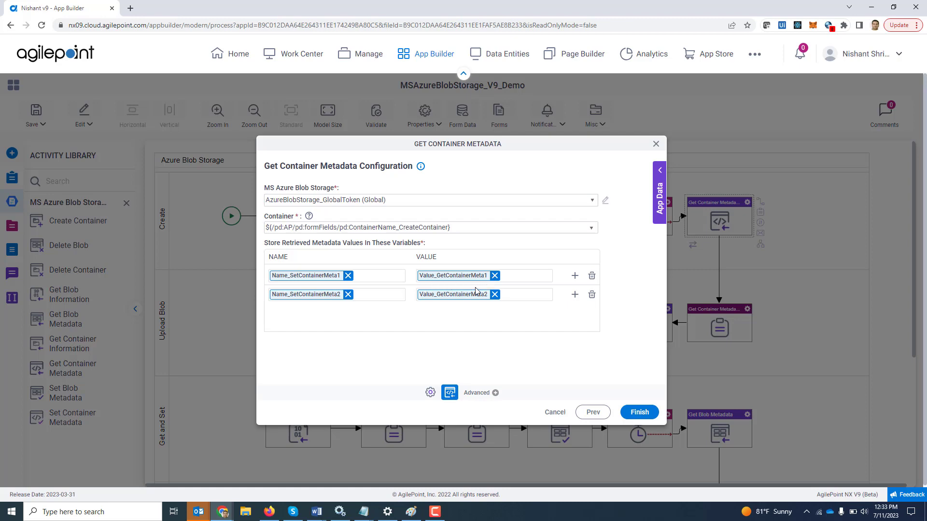
{"action": "left_click", "coordinate": [656, 144]}
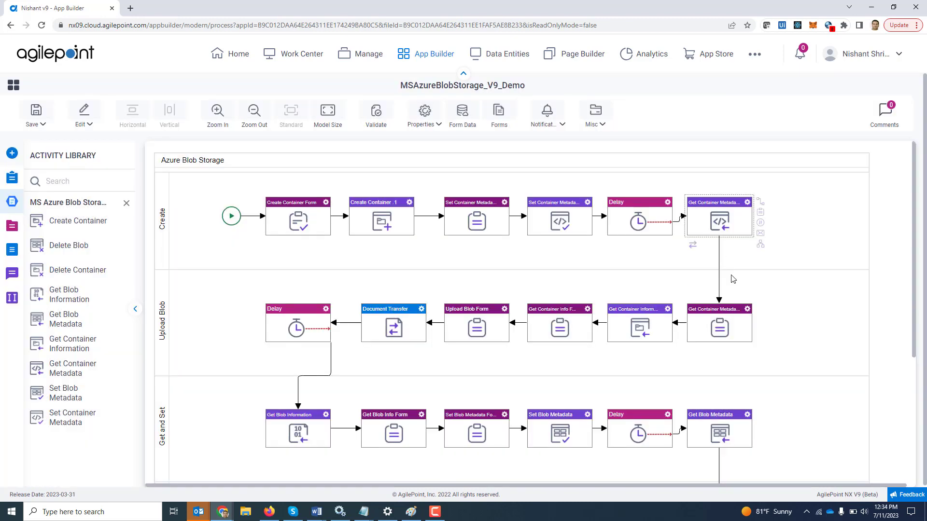
Review the Get Container Information activity's container and the variables that store its response in the Upload Blob lane, and close it.
{"action": "double_click", "coordinate": [646, 337]}
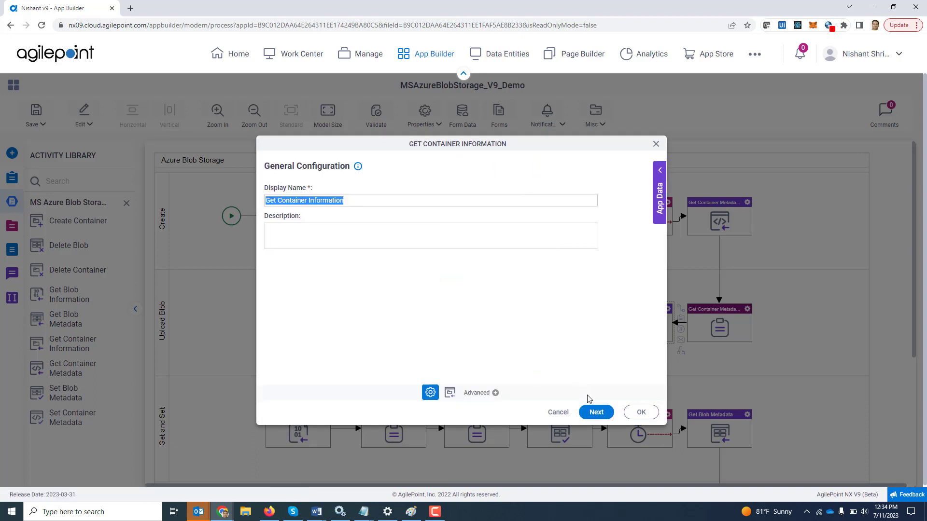
{"action": "left_click", "coordinate": [596, 413]}
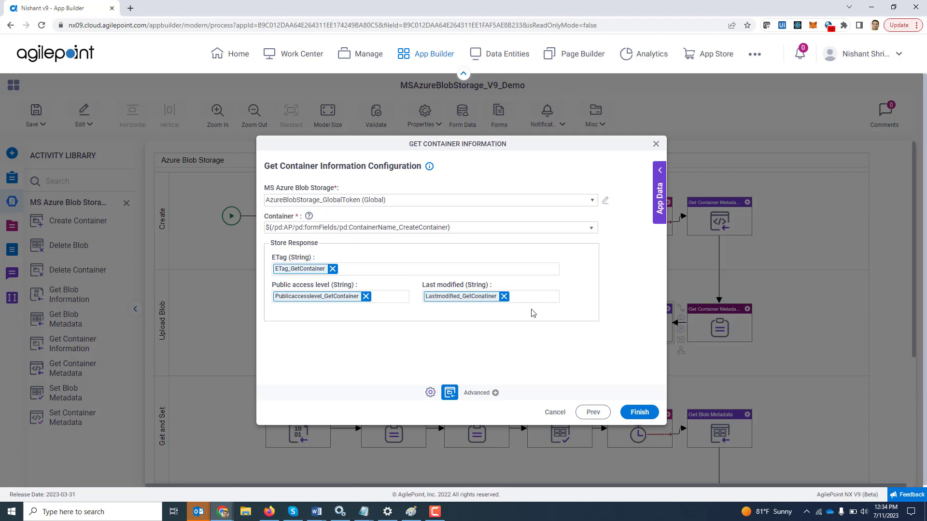
{"action": "left_click", "coordinate": [656, 144]}
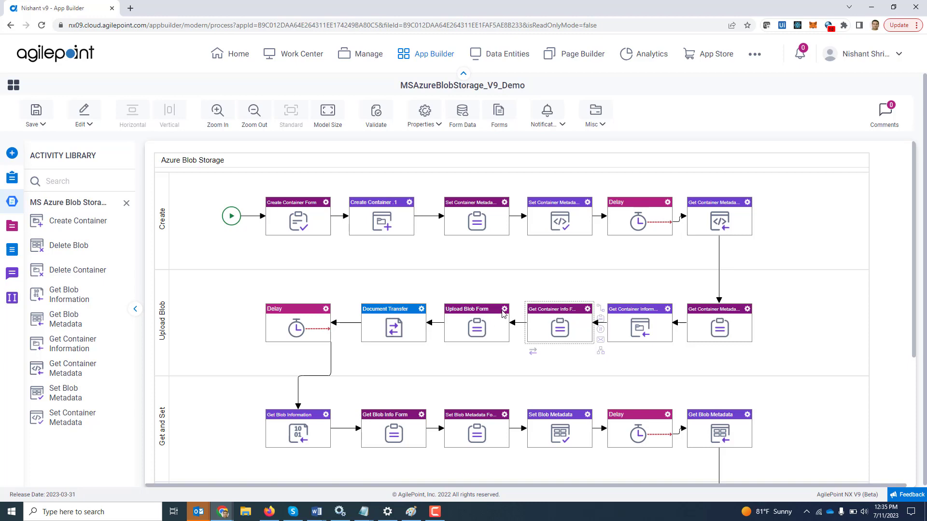
Open the eForm of the Upload Blob Form task and show the File Upload field's Configure settings.
{"action": "double_click", "coordinate": [482, 326]}
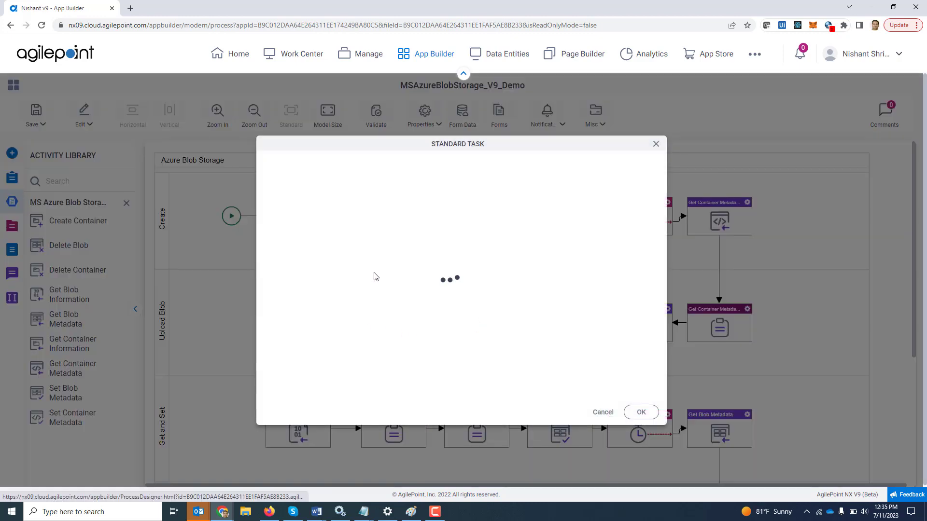
{"action": "left_click", "coordinate": [372, 272]}
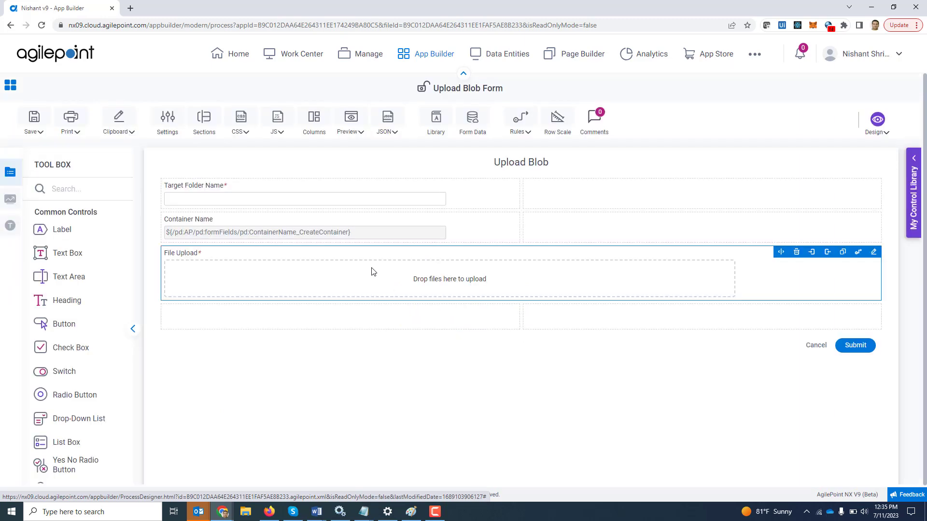
{"action": "left_click", "coordinate": [874, 252]}
{"action": "left_click", "coordinate": [432, 195]}
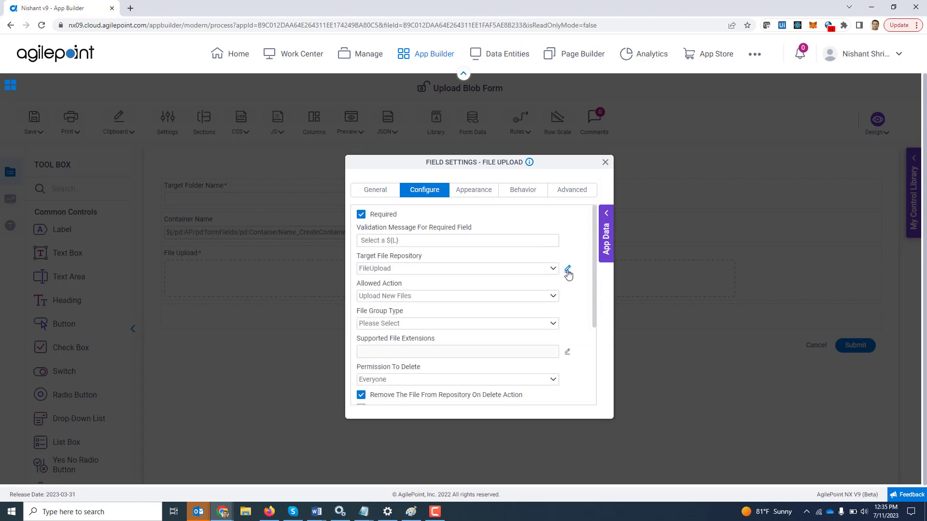
Examine the FileUpload target repository's type, access token and dynamic folder path, and close the repository without changes.
{"action": "left_click", "coordinate": [568, 271]}
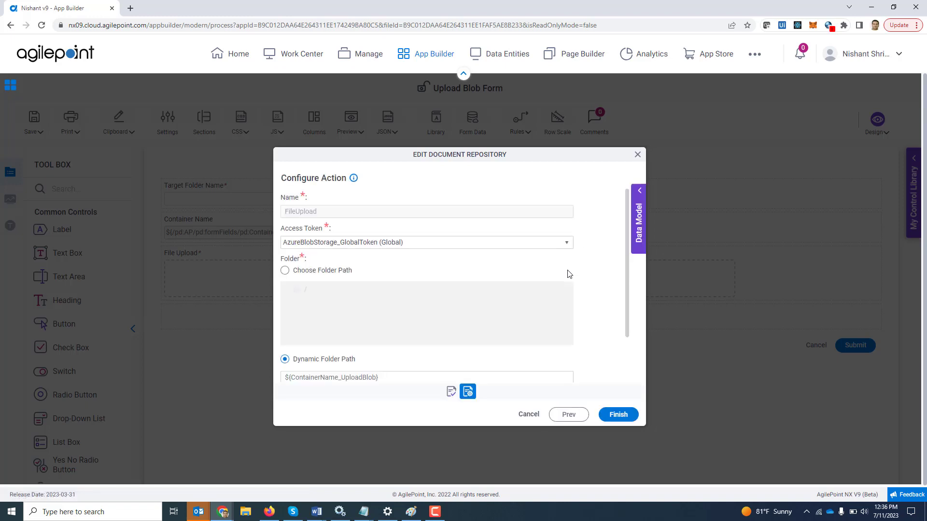
{"action": "left_click", "coordinate": [569, 415]}
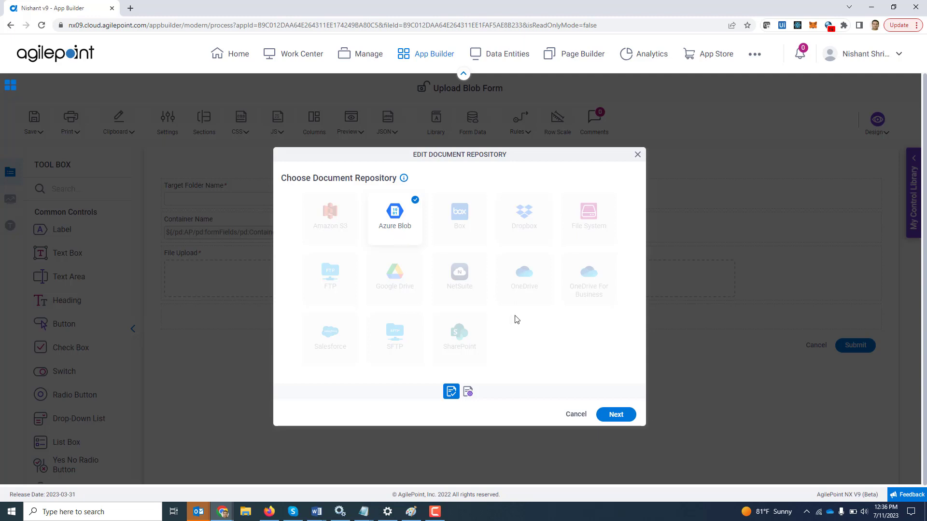
{"action": "left_click", "coordinate": [616, 416]}
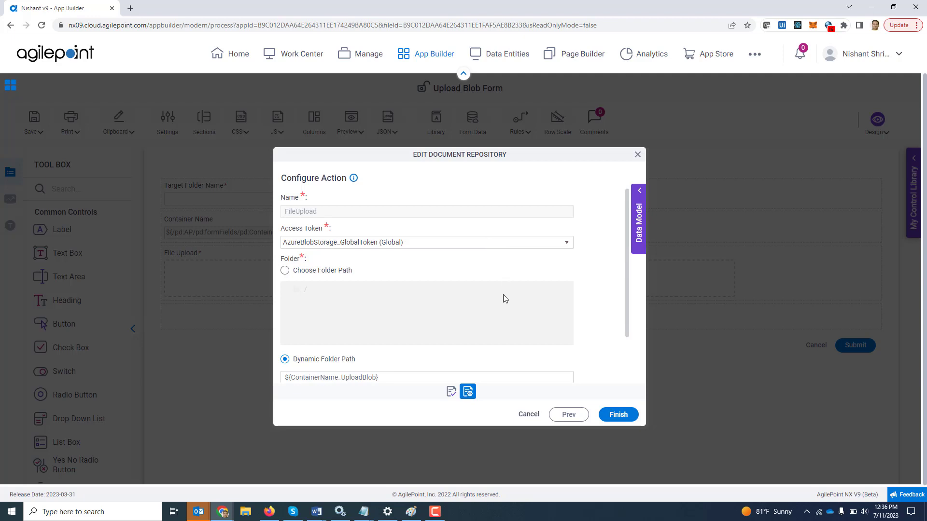
{"action": "scroll", "coordinate": [515, 302], "scroll_direction": "down", "scroll_amount": 2}
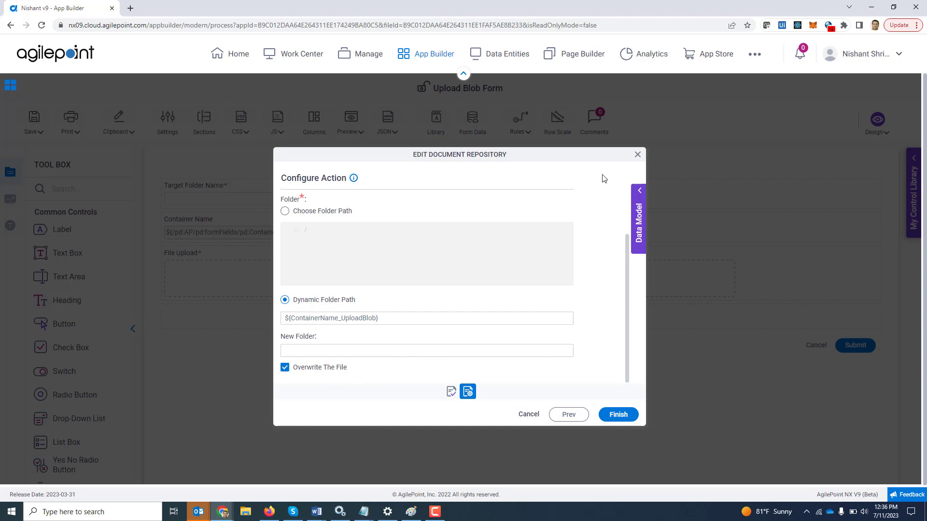
{"action": "left_click", "coordinate": [638, 155]}
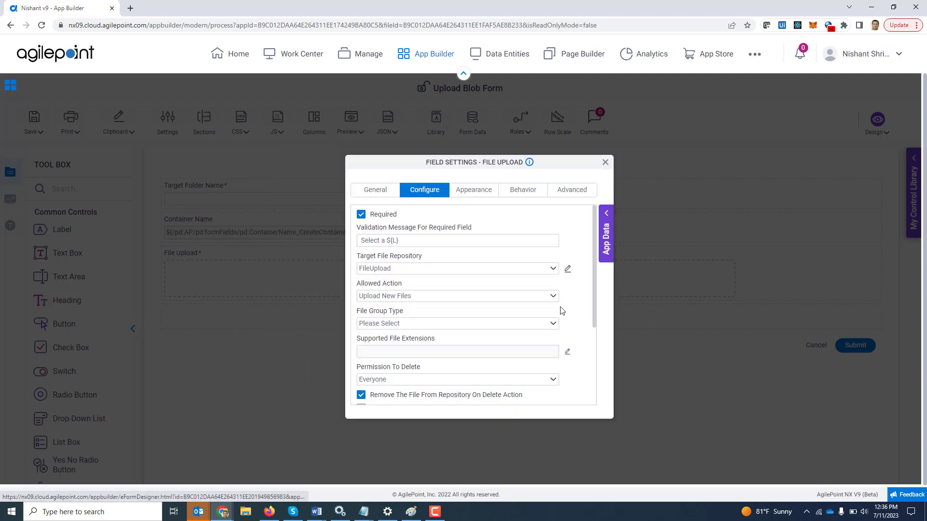
Leave the File Upload field settings and return to the process model, confirming the Upload Blob Form task.
{"action": "left_click", "coordinate": [606, 163]}
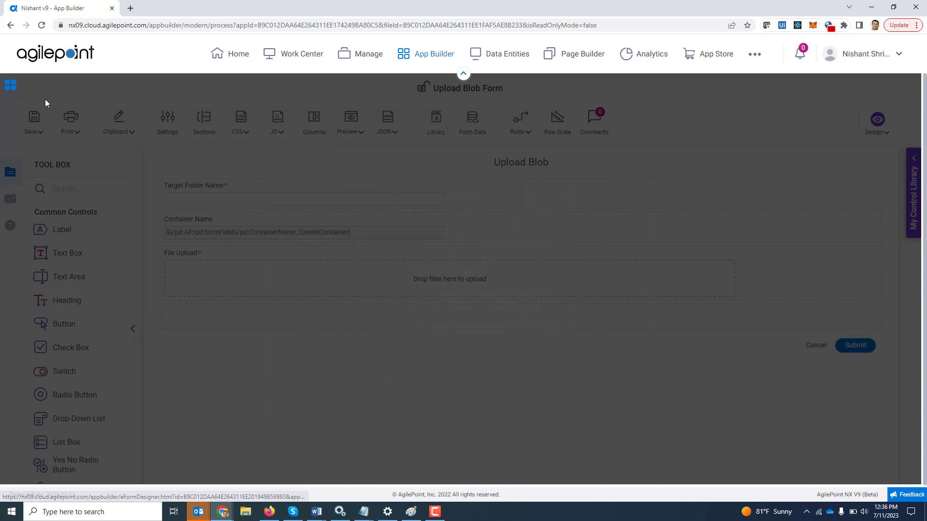
{"action": "left_click", "coordinate": [12, 86]}
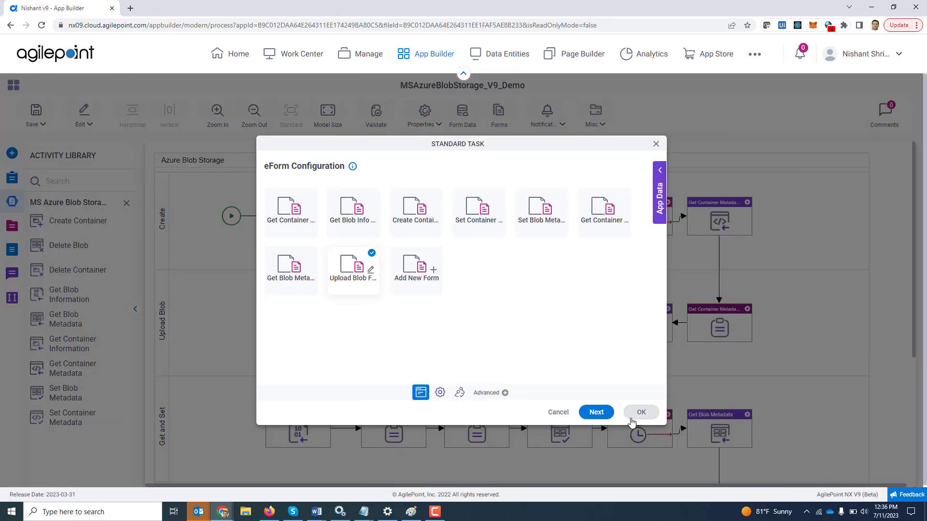
{"action": "left_click", "coordinate": [640, 413]}
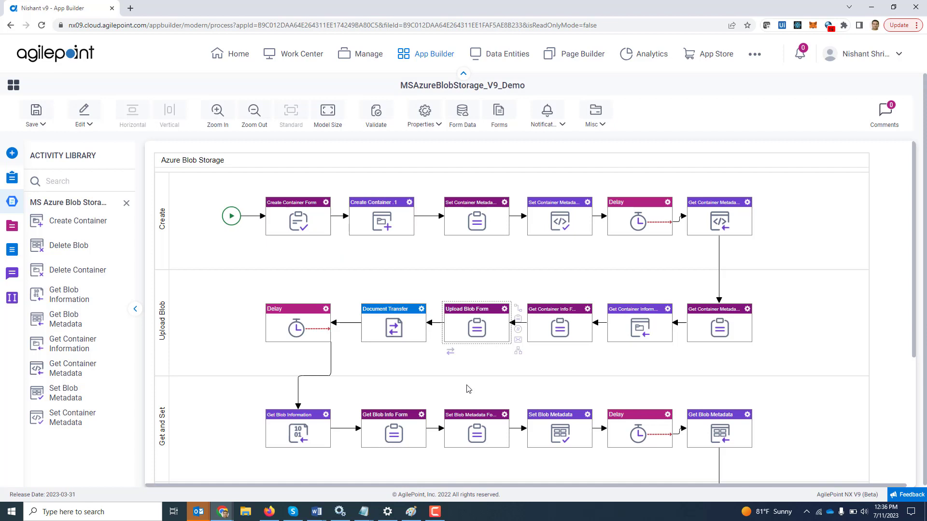
Review the Document Transfer activity's source and target repositories with their folder path configurations, and close it without changes.
{"action": "double_click", "coordinate": [399, 329]}
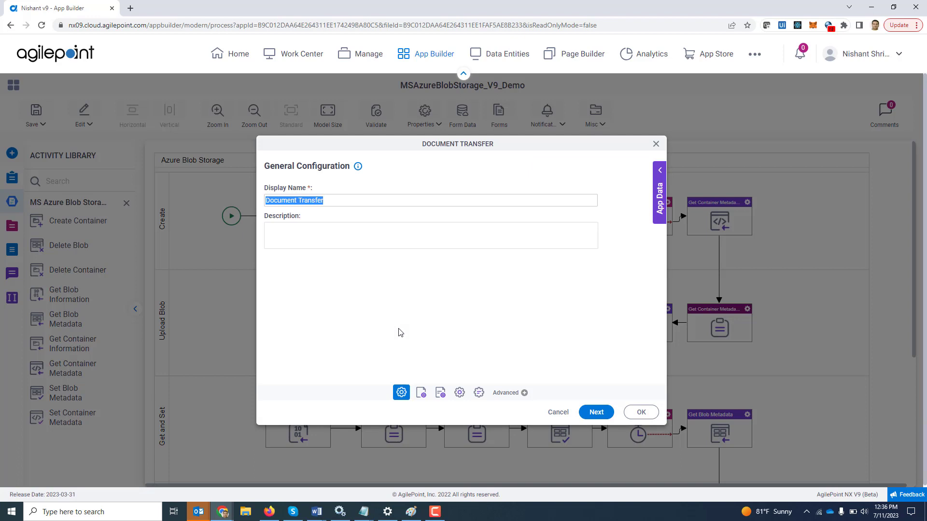
{"action": "left_click", "coordinate": [589, 411]}
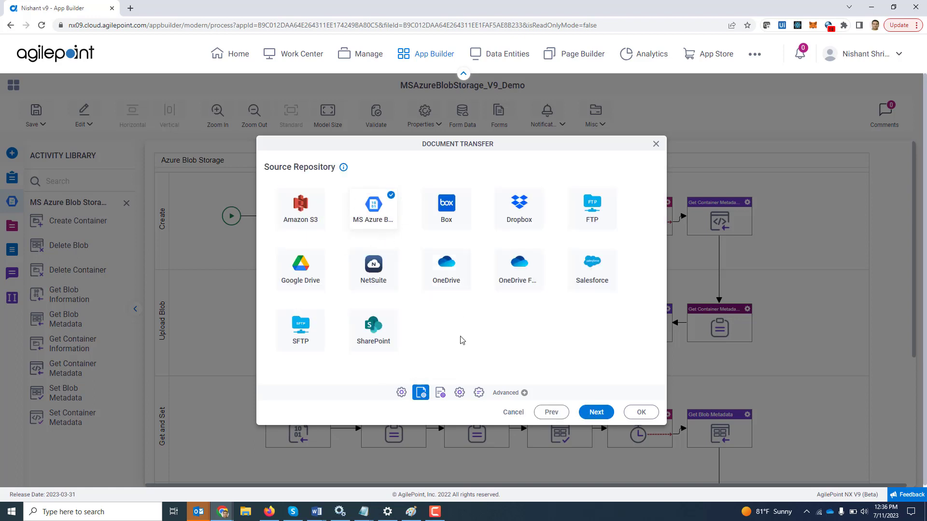
{"action": "left_click", "coordinate": [441, 394]}
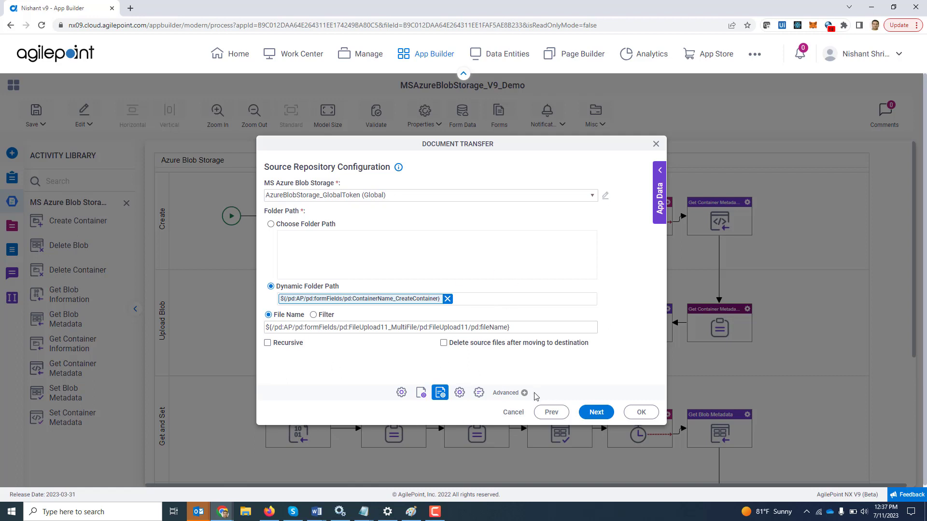
{"action": "left_click", "coordinate": [459, 393]}
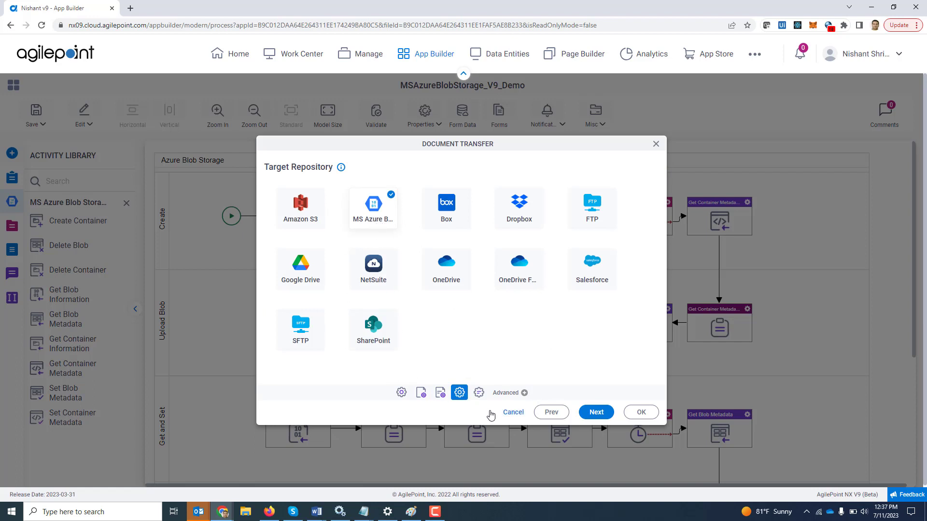
{"action": "left_click", "coordinate": [480, 394]}
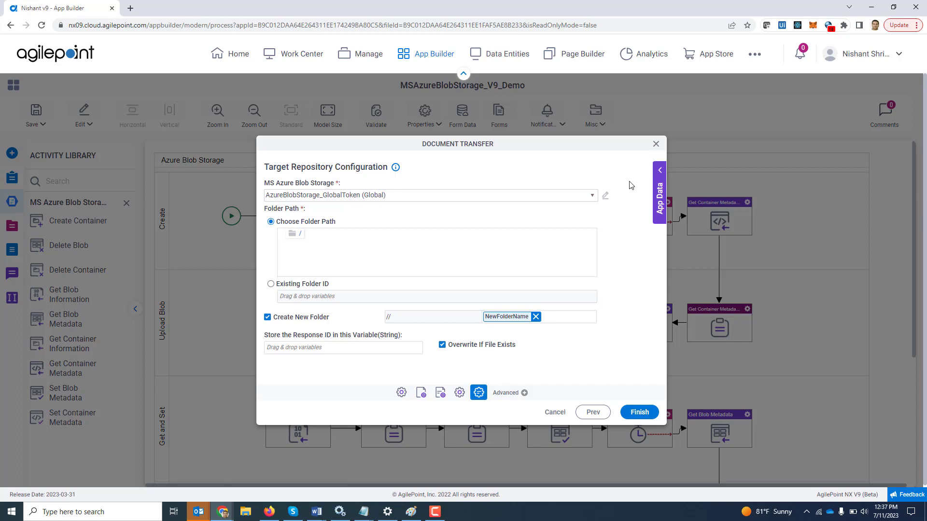
{"action": "left_click", "coordinate": [656, 145]}
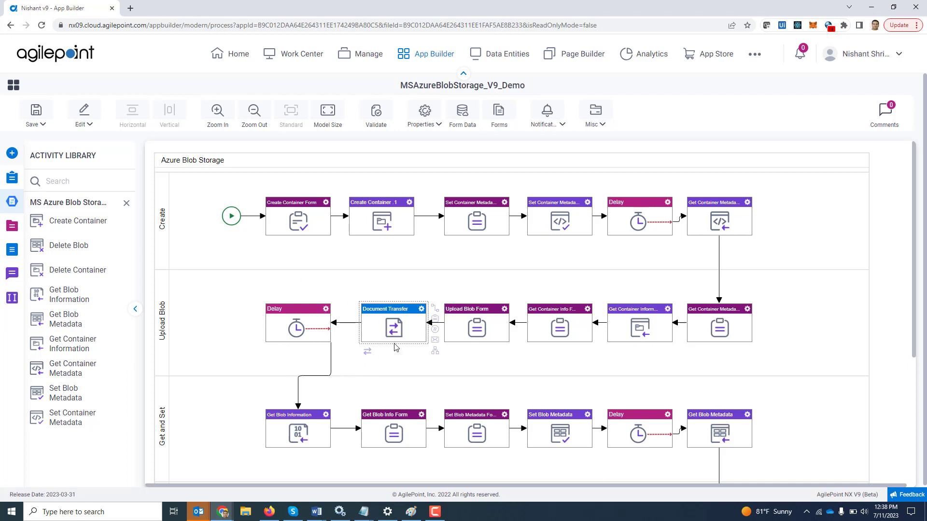
Review the Get Blob Information activity's token, container, blob and store response settings, and close it without changes.
{"action": "double_click", "coordinate": [293, 437]}
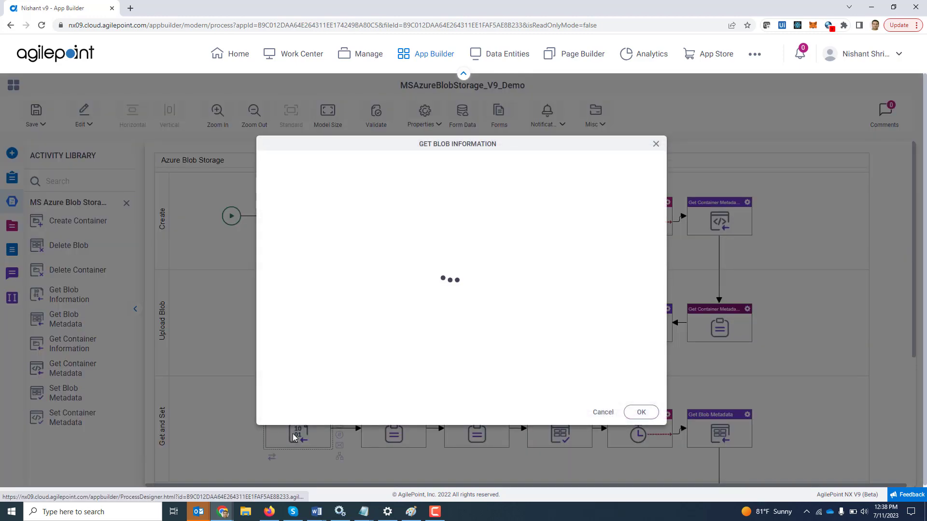
{"action": "left_click", "coordinate": [597, 414]}
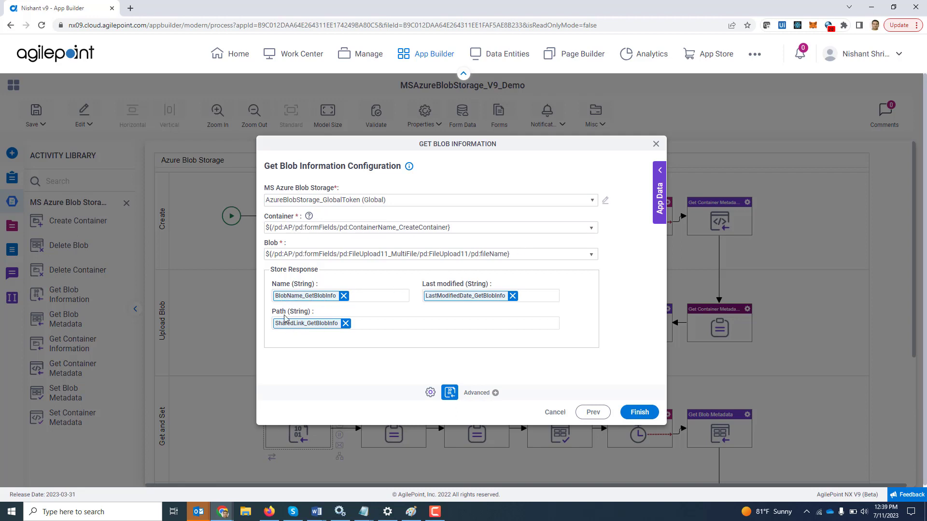
{"action": "left_click", "coordinate": [655, 143]}
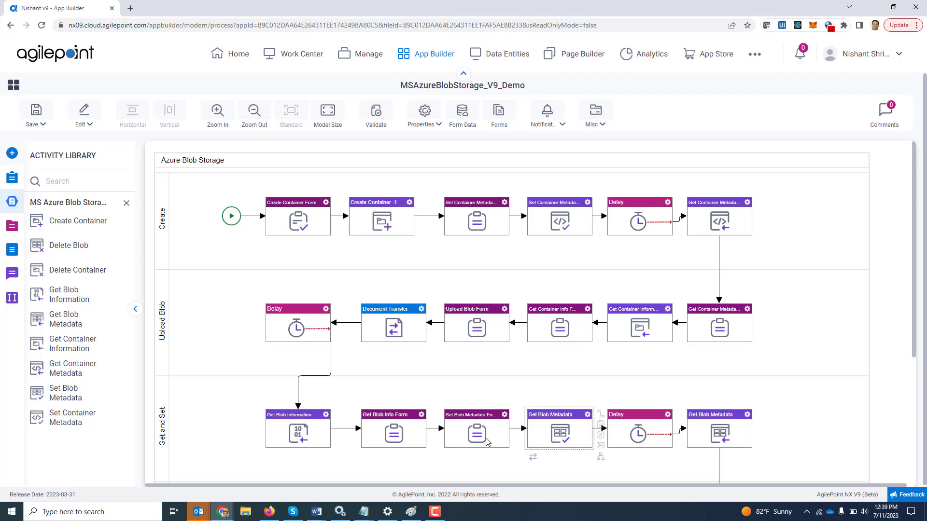
Review the container, blob and metadata name-value pairs in the Set Blob Metadata activity, and close it without changes.
{"action": "double_click", "coordinate": [551, 428]}
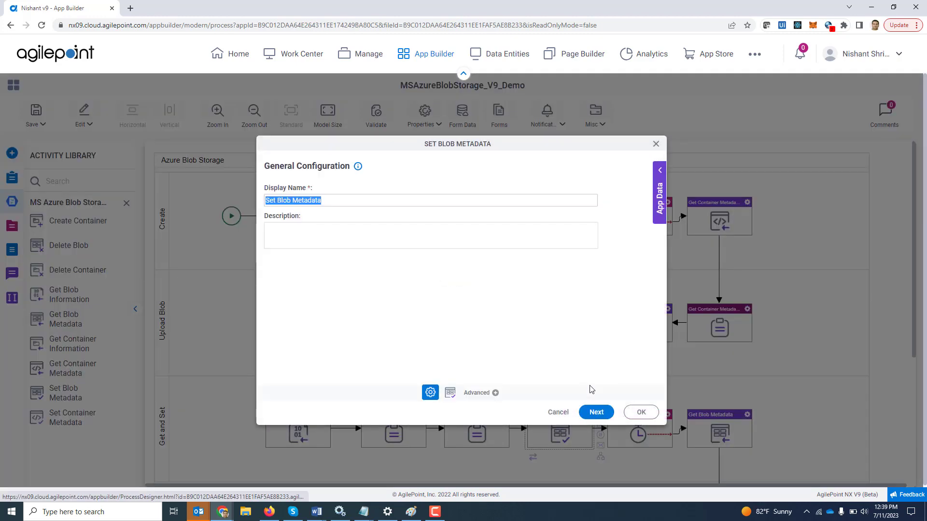
{"action": "left_click", "coordinate": [596, 413]}
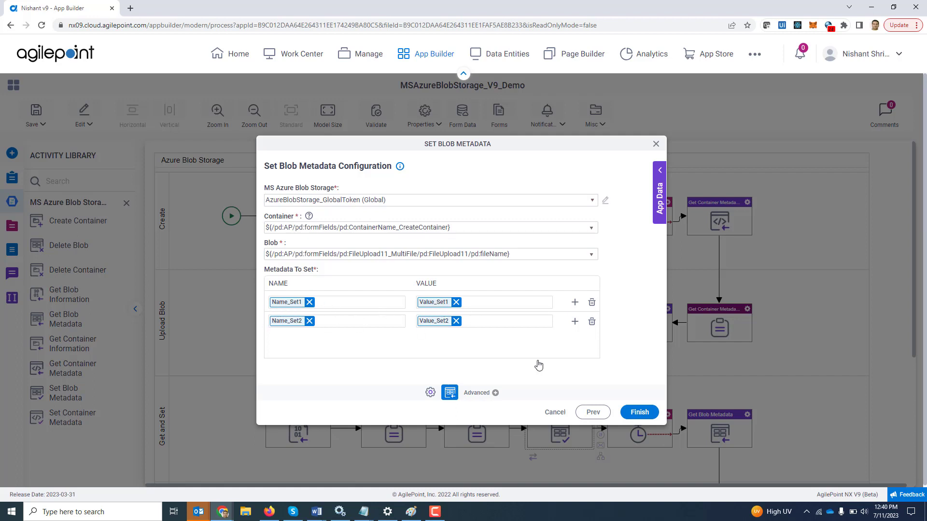
{"action": "left_click", "coordinate": [656, 145]}
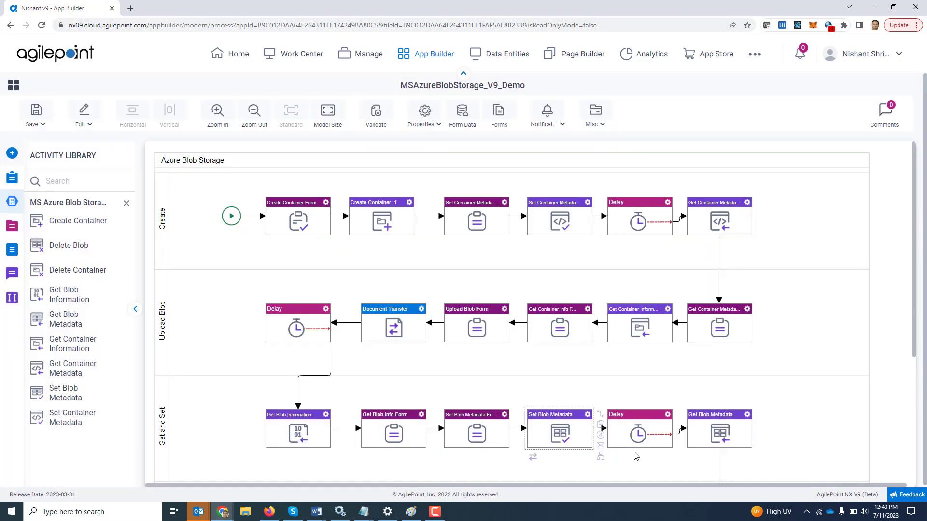
Review the Get Blob Metadata activity's blob source and the variables storing retrieved metadata, and close it without changes.
{"action": "double_click", "coordinate": [720, 431]}
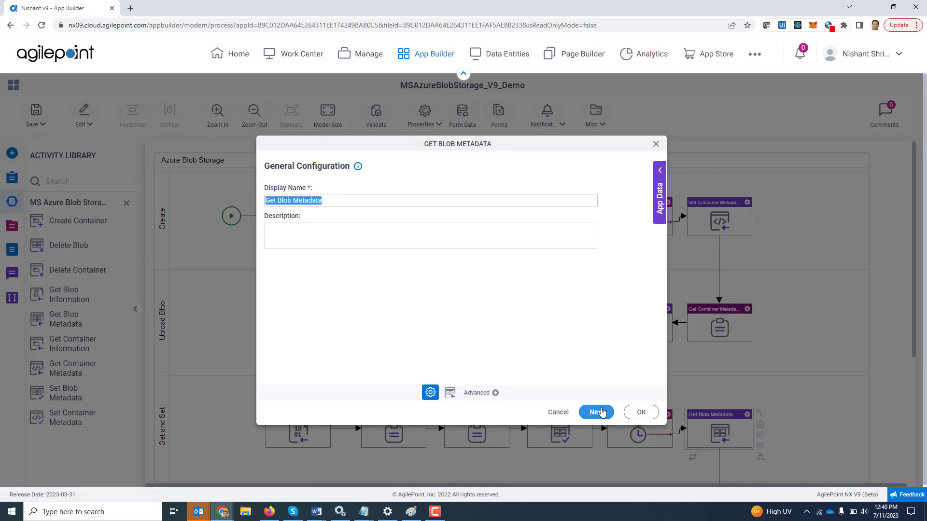
{"action": "left_click", "coordinate": [602, 411]}
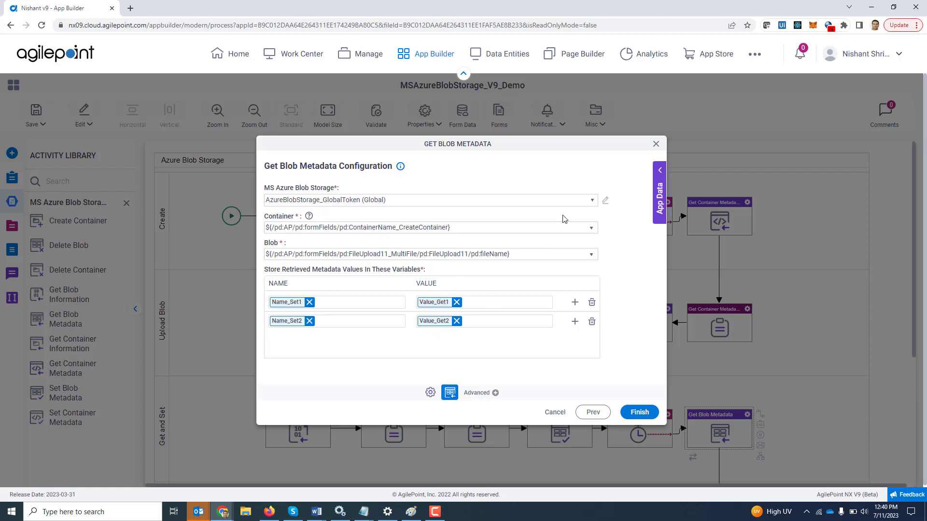
{"action": "left_click", "coordinate": [657, 146]}
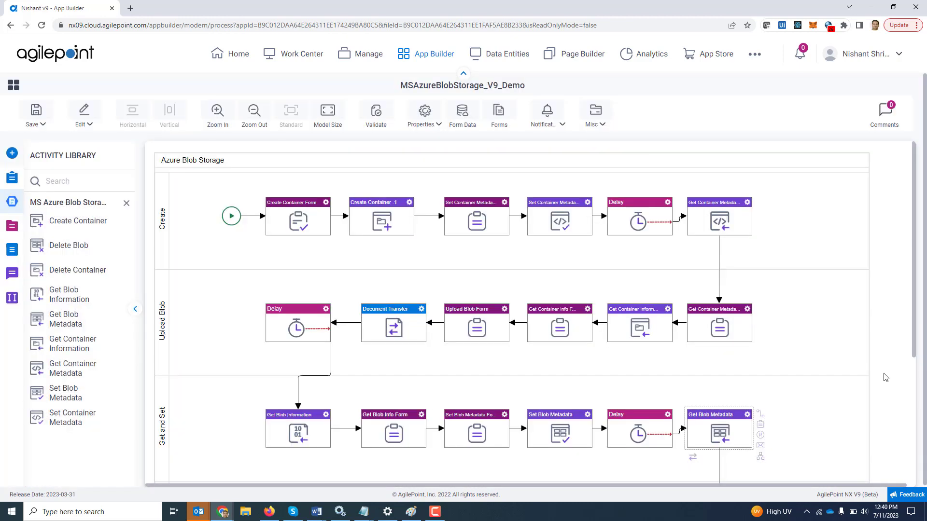
Review the Delete Blob activity's access token, container and blob settings in the Delete lane, and close it without changes.
{"action": "scroll", "coordinate": [800, 426], "scroll_direction": "down", "scroll_amount": 3}
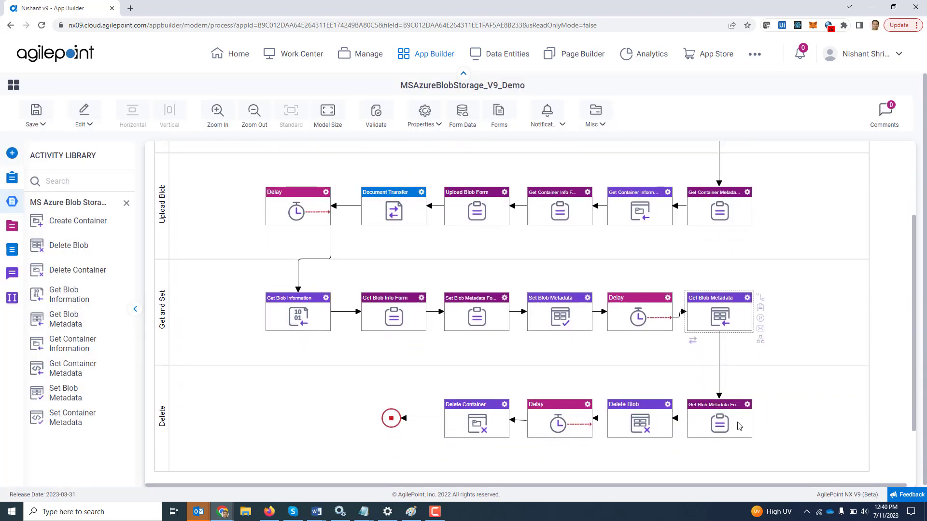
{"action": "double_click", "coordinate": [630, 426]}
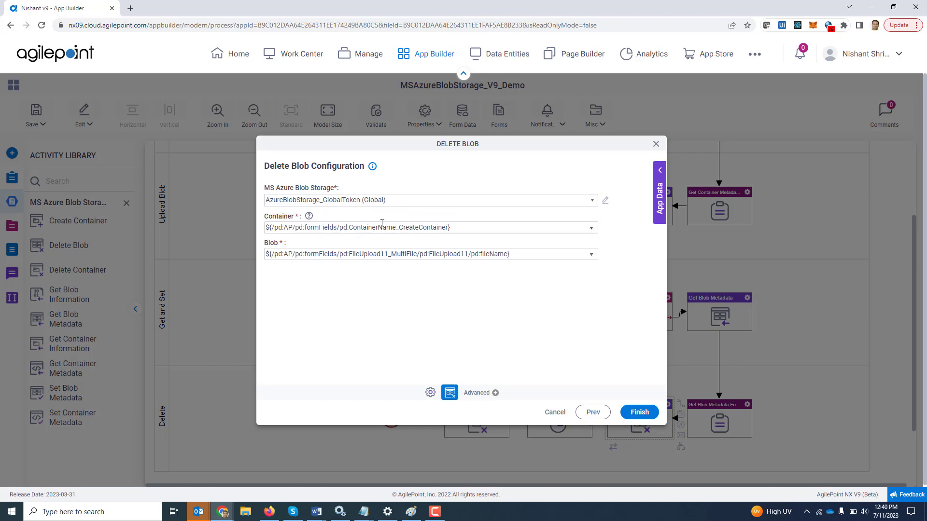
{"action": "left_click", "coordinate": [656, 144]}
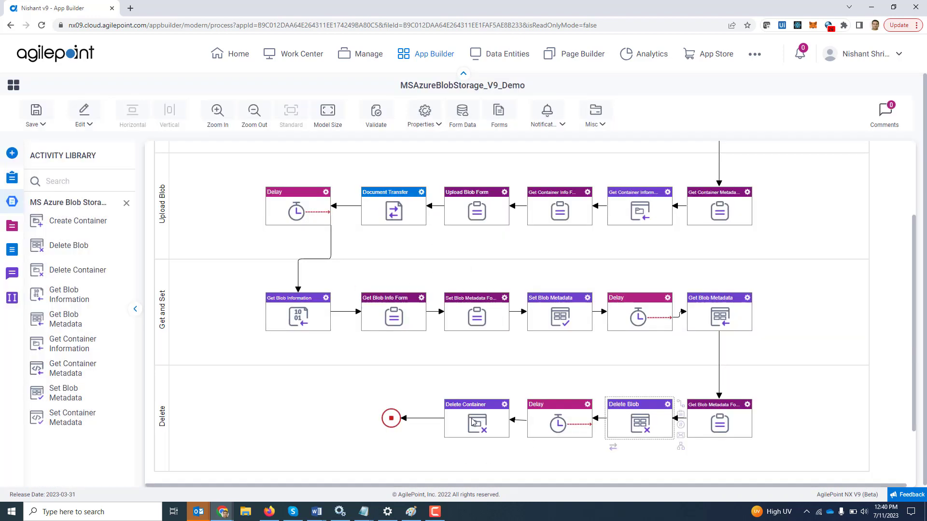
Review the Delete Container activity's access token and container setting, and close it without changes.
{"action": "double_click", "coordinate": [472, 422]}
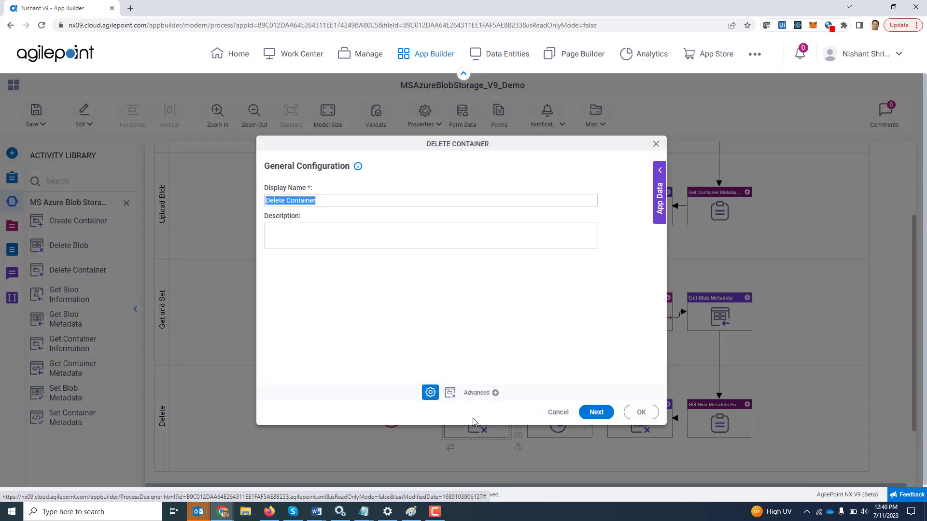
{"action": "left_click", "coordinate": [602, 412]}
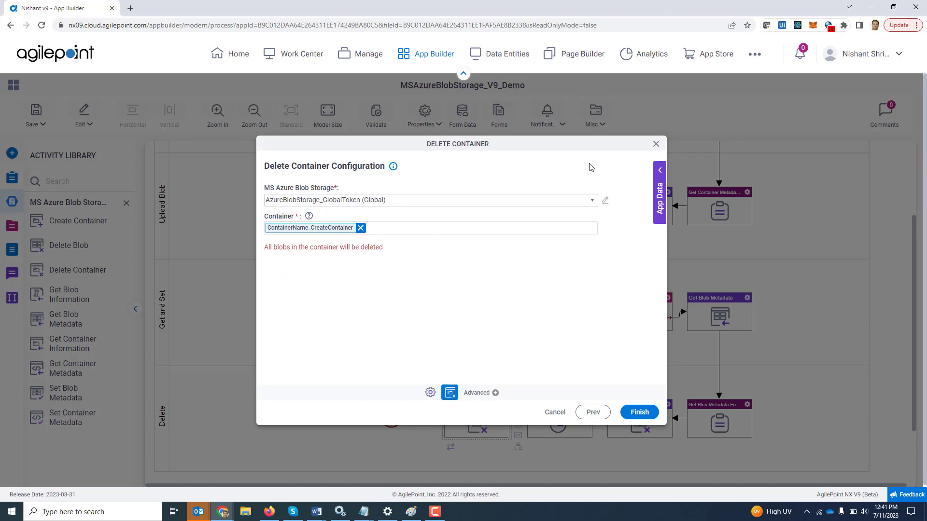
{"action": "left_click", "coordinate": [656, 144]}
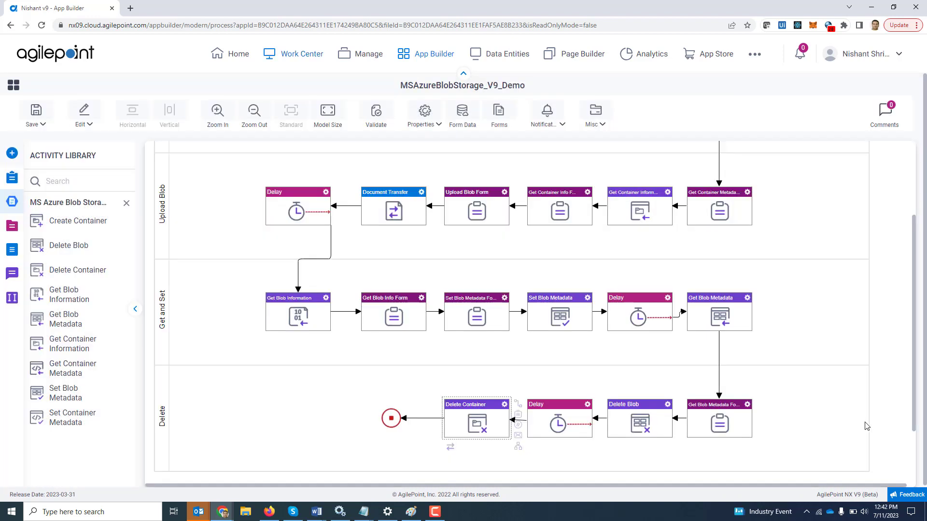
Open Work Center in a separate browser tab and start the MSAzureBlobStorage_V9_Demo app from My Apps.
{"action": "right_click", "coordinate": [290, 55]}
{"action": "left_click", "coordinate": [313, 61]}
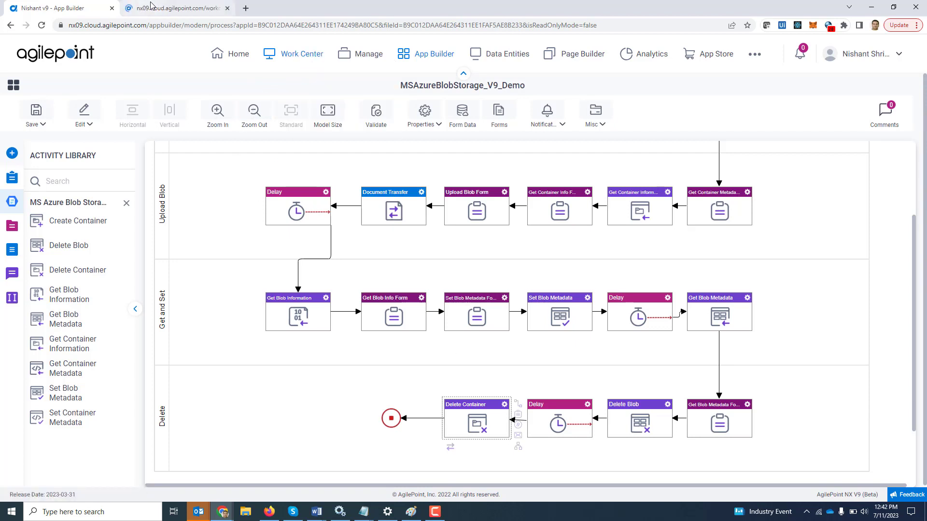
{"action": "left_click", "coordinate": [153, 7]}
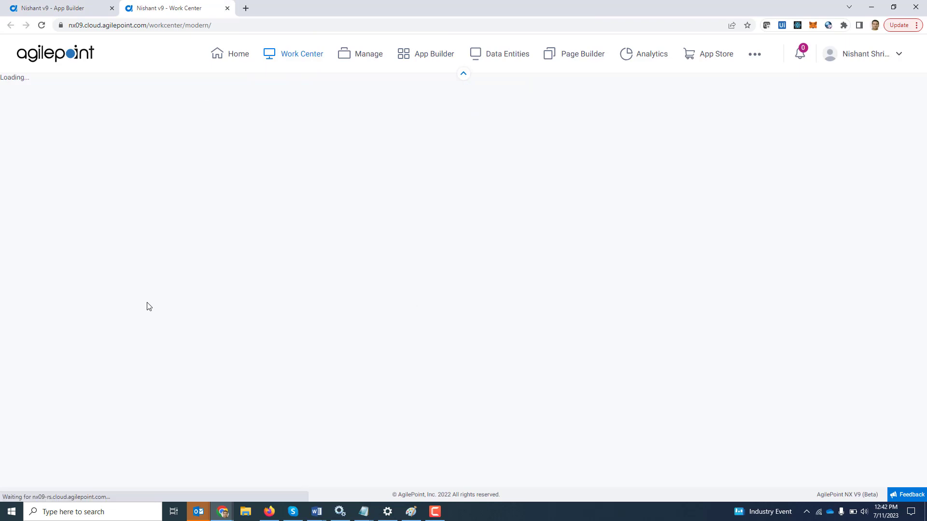
{"action": "left_click", "coordinate": [42, 179]}
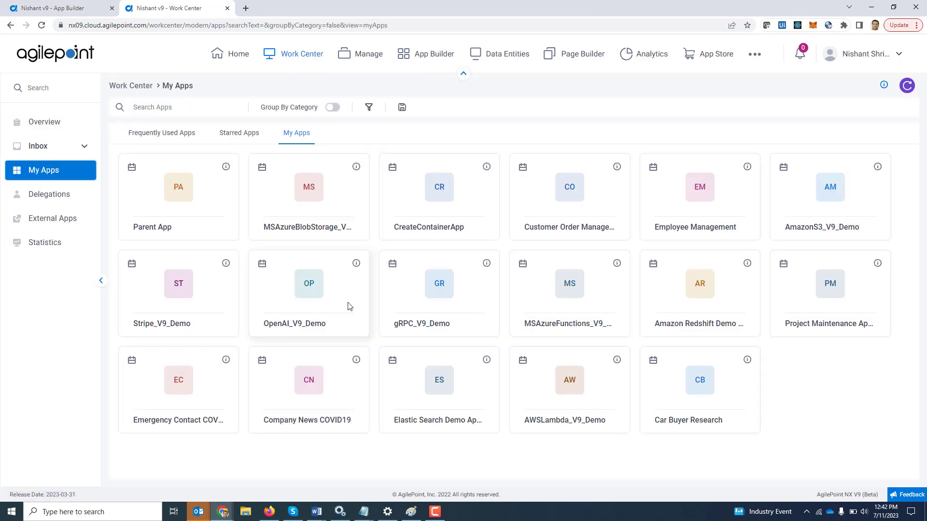
{"action": "left_click", "coordinate": [312, 189]}
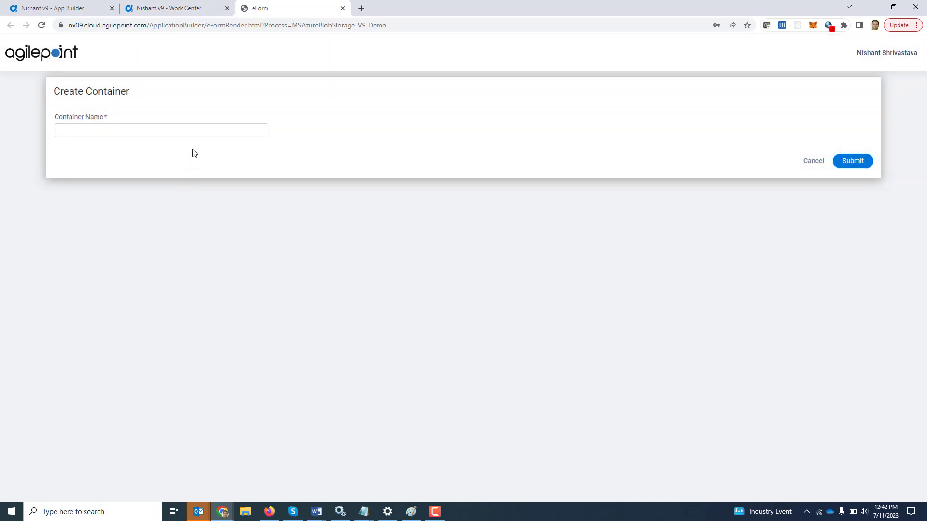
Enter v9demosource as the container name and submit the Create Container form.
{"action": "left_click", "coordinate": [195, 133]}
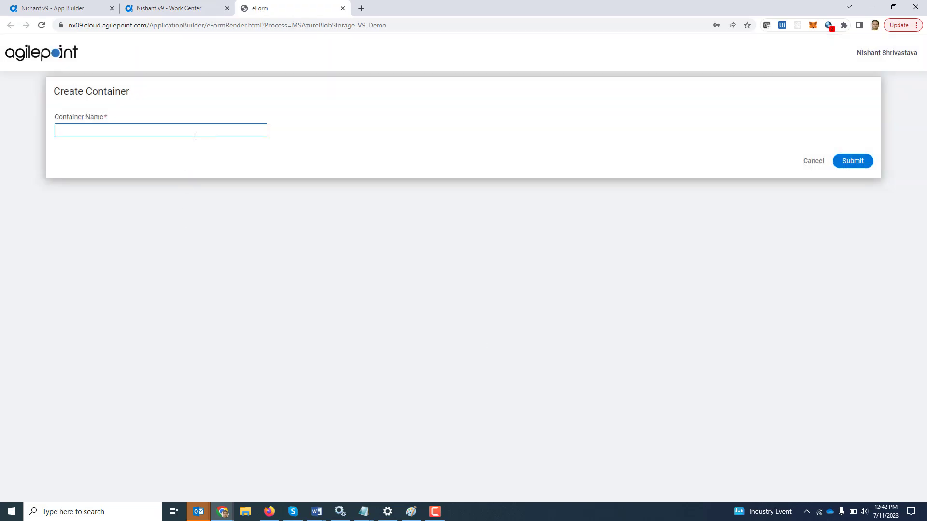
{"action": "type", "text": "v9demosource"}
{"action": "left_click", "coordinate": [854, 164]}
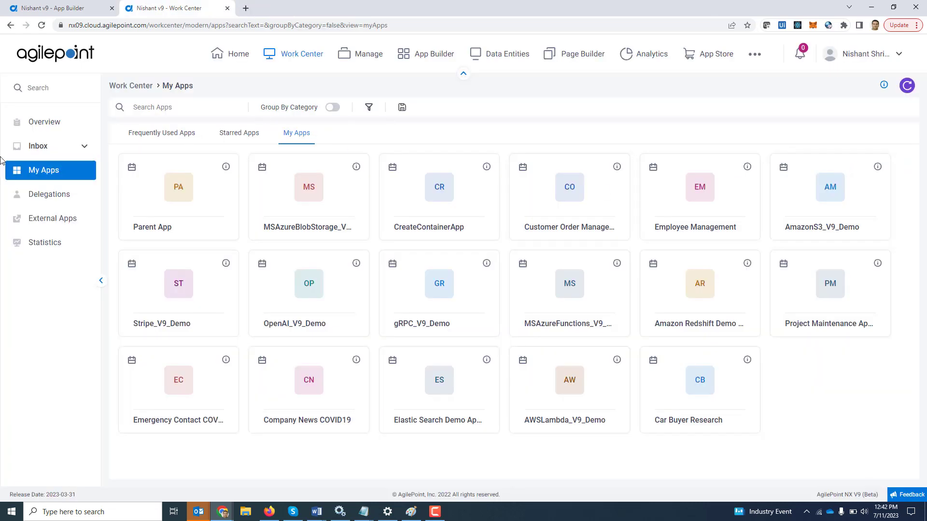
Find the running MSAzureBlobStorage_V9_Demo instance among the inbox processes and open it in the process monitor.
{"action": "left_click", "coordinate": [59, 147]}
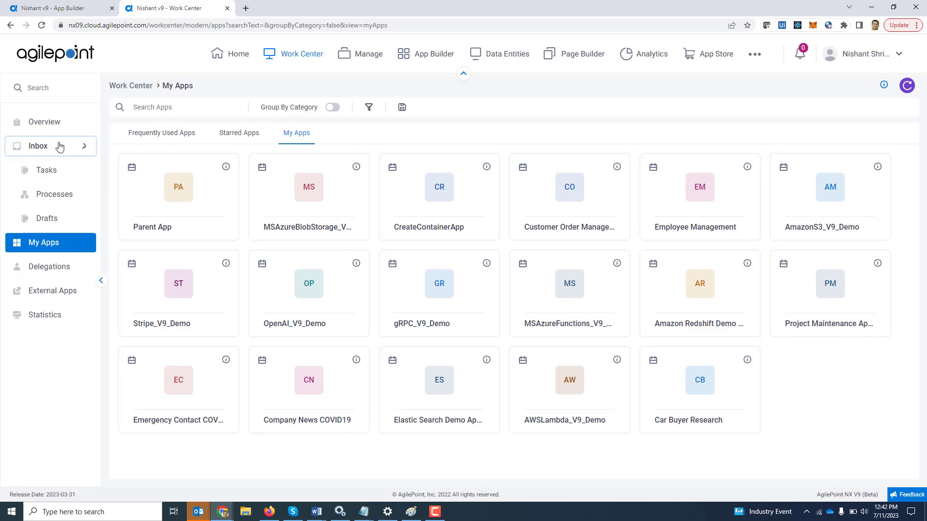
{"action": "left_click", "coordinate": [64, 196]}
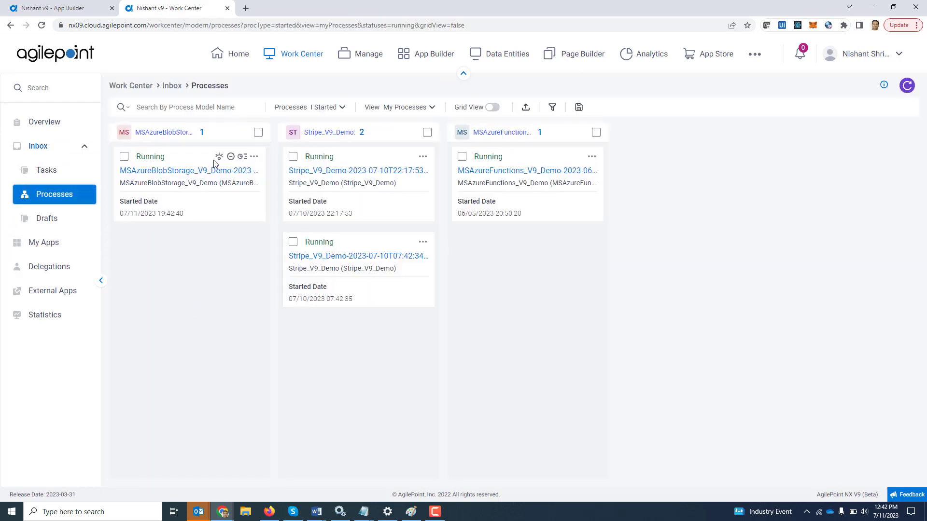
{"action": "left_click", "coordinate": [219, 158]}
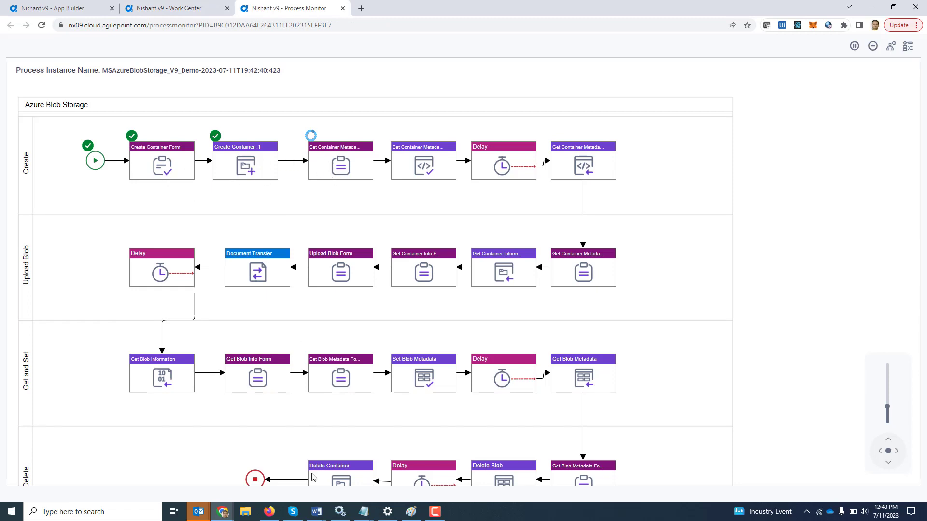
Switch to the Azure portal and check the aptrialv9demo storage account's containers for v9demosource.
{"action": "left_click", "coordinate": [227, 515]}
{"action": "left_click", "coordinate": [239, 482]}
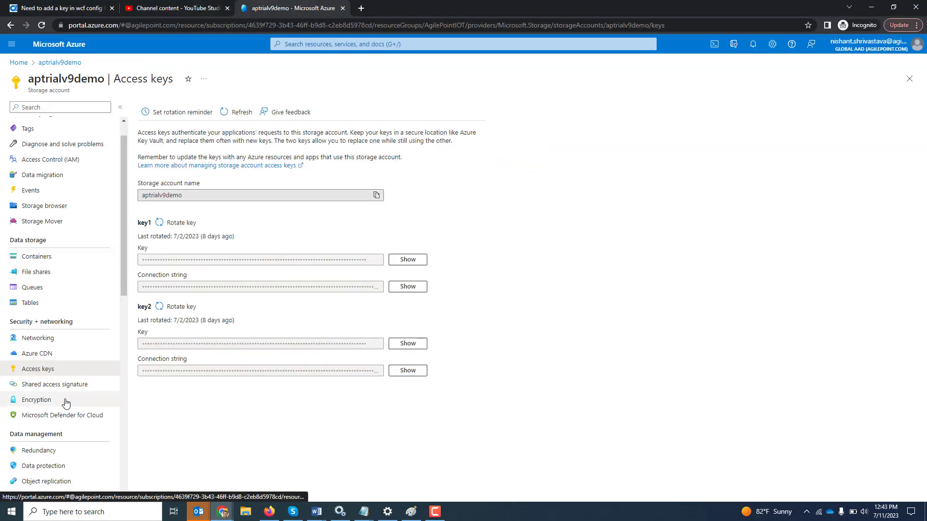
{"action": "scroll", "coordinate": [65, 403], "scroll_direction": "down", "scroll_amount": 1}
{"action": "scroll", "coordinate": [66, 404], "scroll_direction": "down", "scroll_amount": 1}
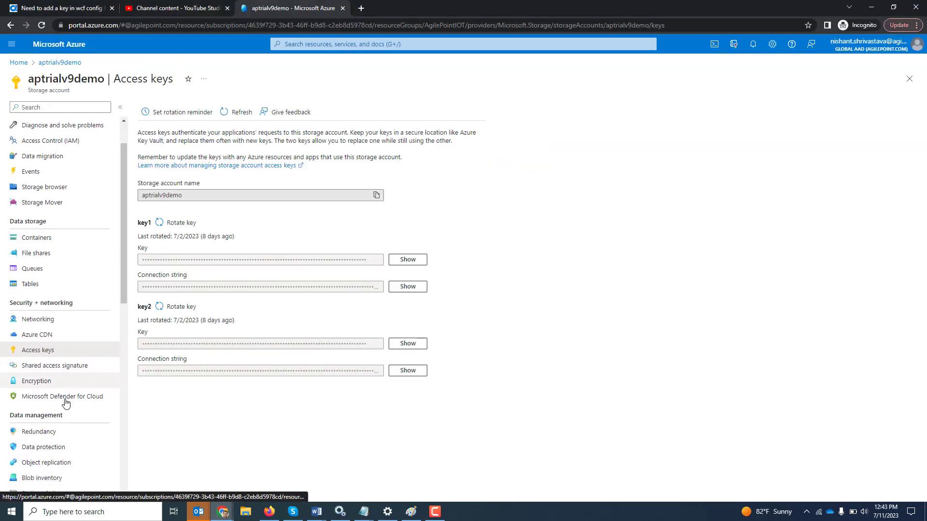
{"action": "left_click", "coordinate": [34, 236]}
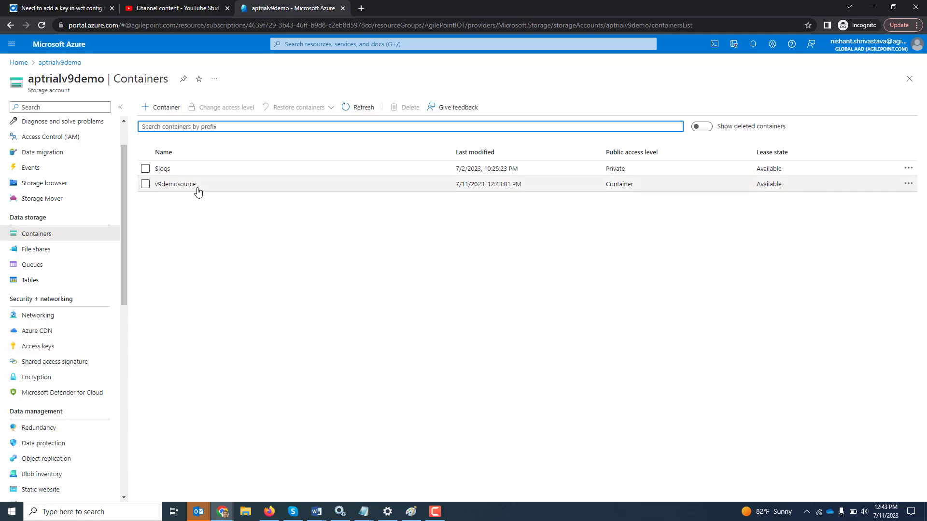
Return to the AgilePoint process monitor and open the active Set Container Metadata task's form from its participant details.
{"action": "key", "text": "alt+Tab"}
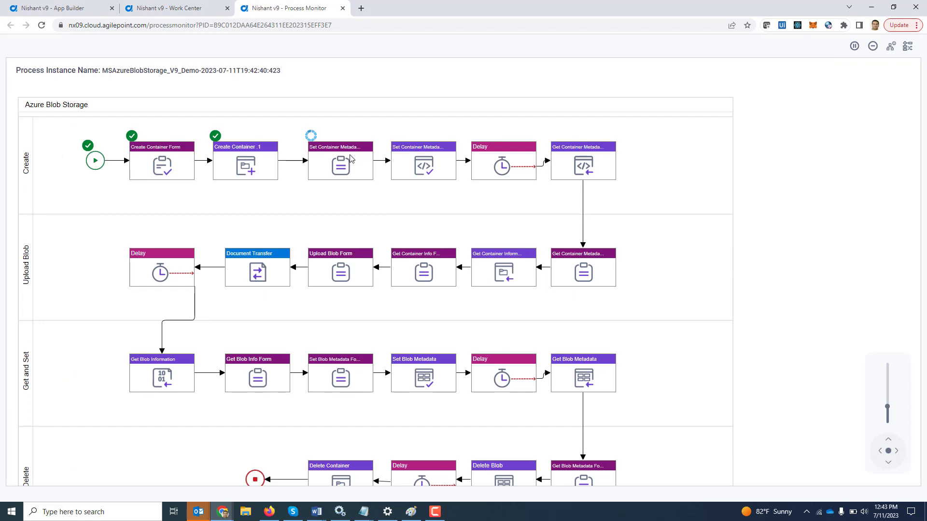
{"action": "left_click", "coordinate": [345, 157]}
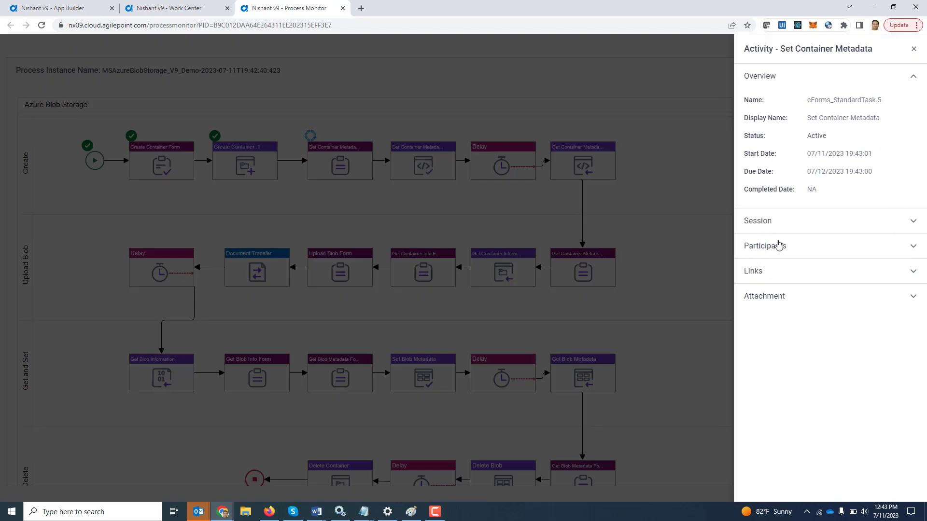
{"action": "left_click", "coordinate": [781, 245]}
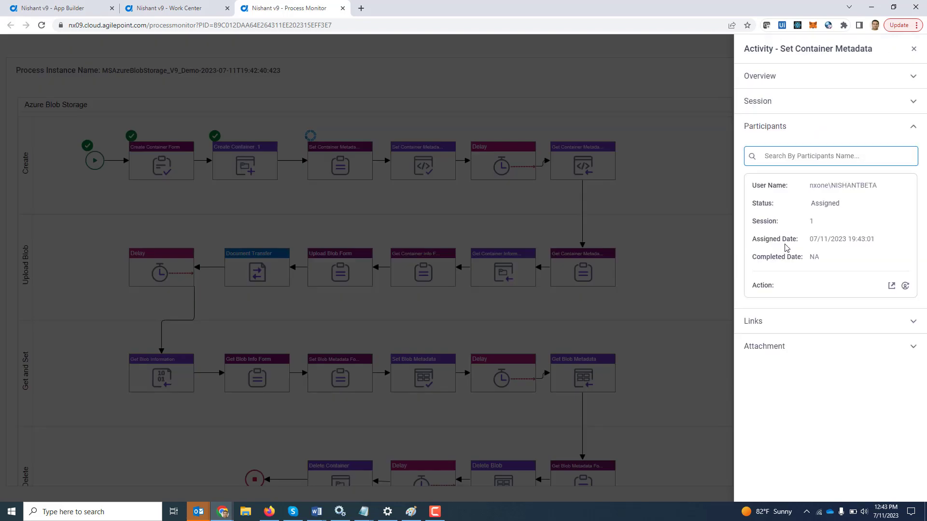
{"action": "left_click", "coordinate": [892, 286]}
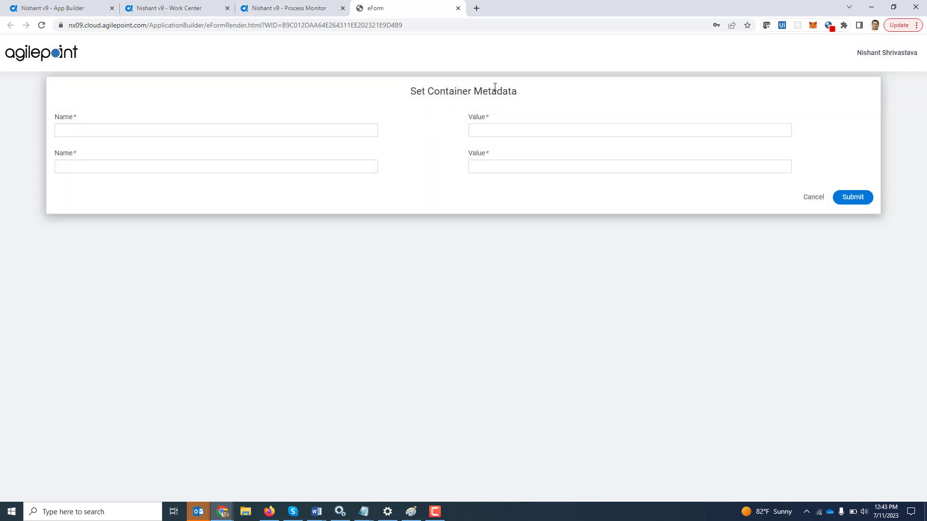
Fill the Set Container Metadata form with department as Sales and owner as the owner's full name, and submit it.
{"action": "left_click", "coordinate": [299, 132]}
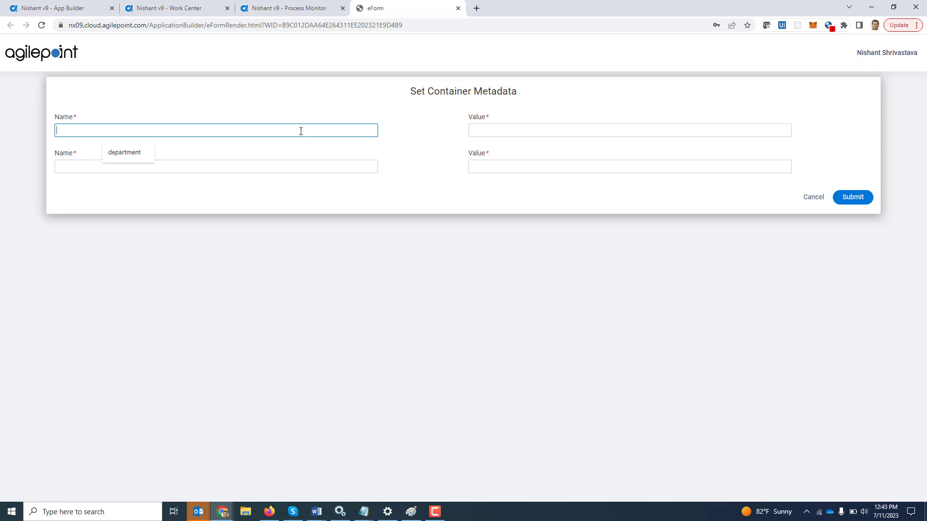
{"action": "left_click", "coordinate": [139, 156]}
{"action": "left_click", "coordinate": [480, 130]}
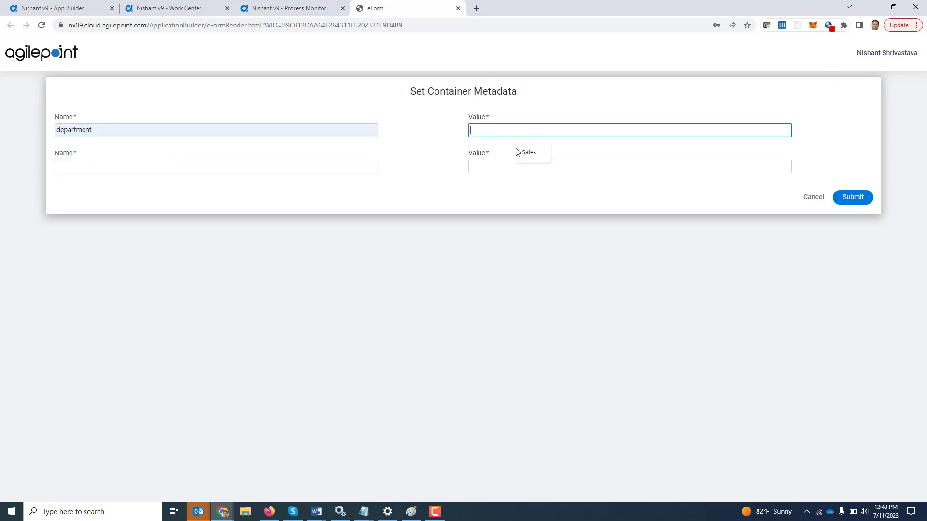
{"action": "left_click", "coordinate": [526, 152]}
{"action": "left_click", "coordinate": [211, 164]}
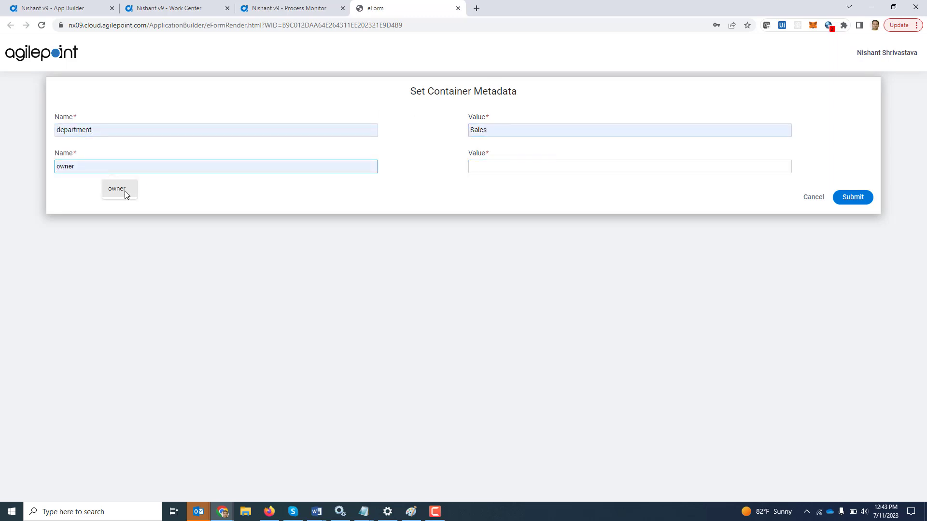
{"action": "left_click", "coordinate": [125, 190]}
{"action": "left_click", "coordinate": [482, 170]}
{"action": "left_click", "coordinate": [536, 187]}
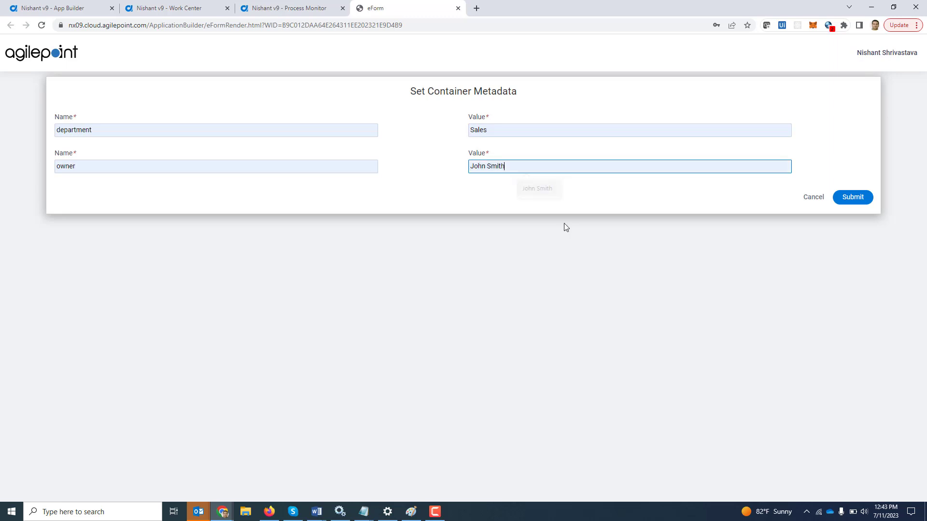
{"action": "left_click", "coordinate": [856, 202]}
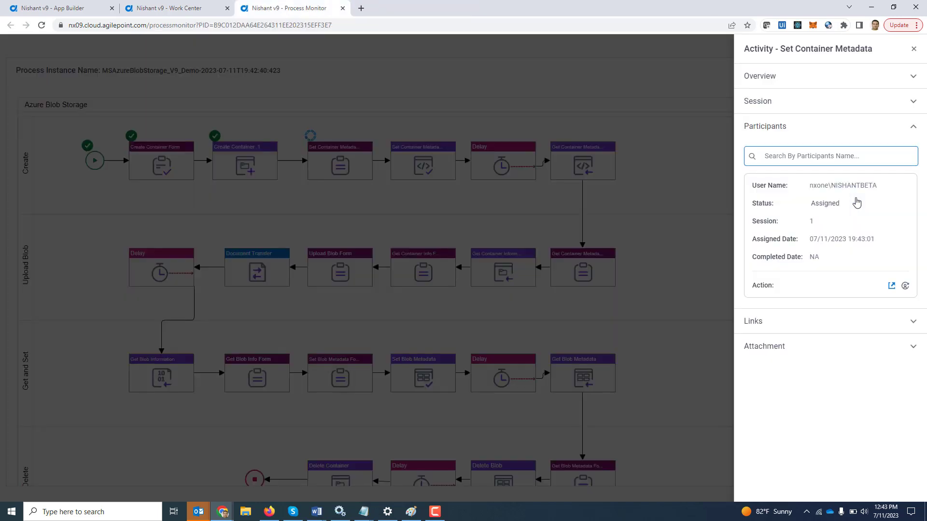
{"action": "left_click", "coordinate": [707, 229]}
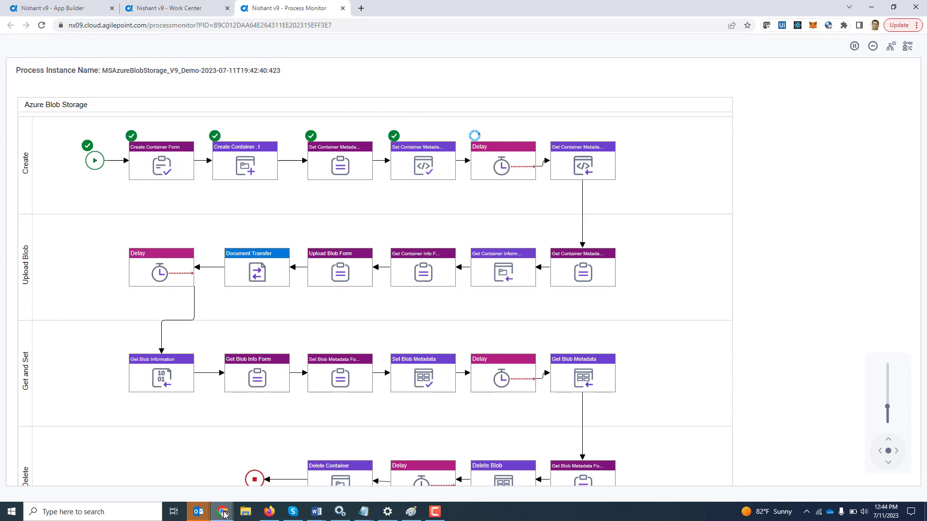
Switch to the Azure portal and check the metadata of the v9demosource container.
{"action": "mouse_move", "coordinate": [222, 511]}
{"action": "left_click", "coordinate": [210, 485]}
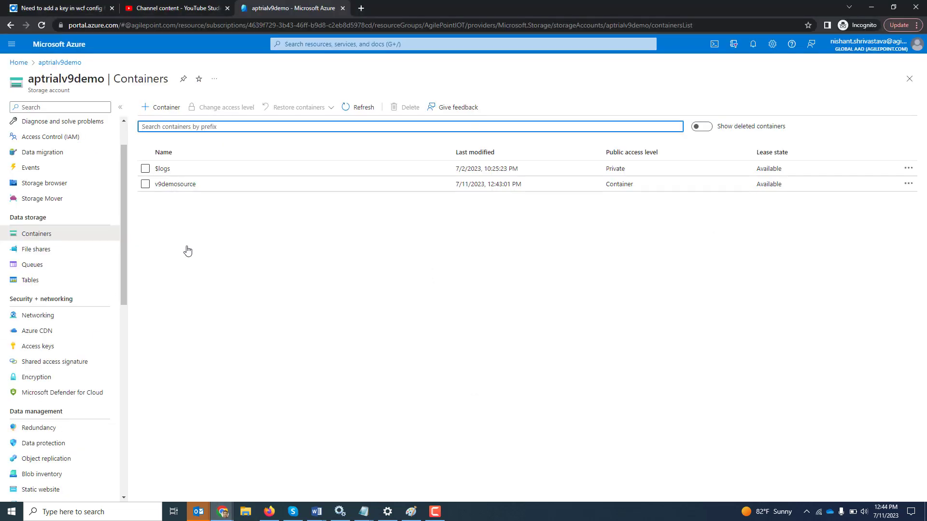
{"action": "left_click", "coordinate": [182, 188]}
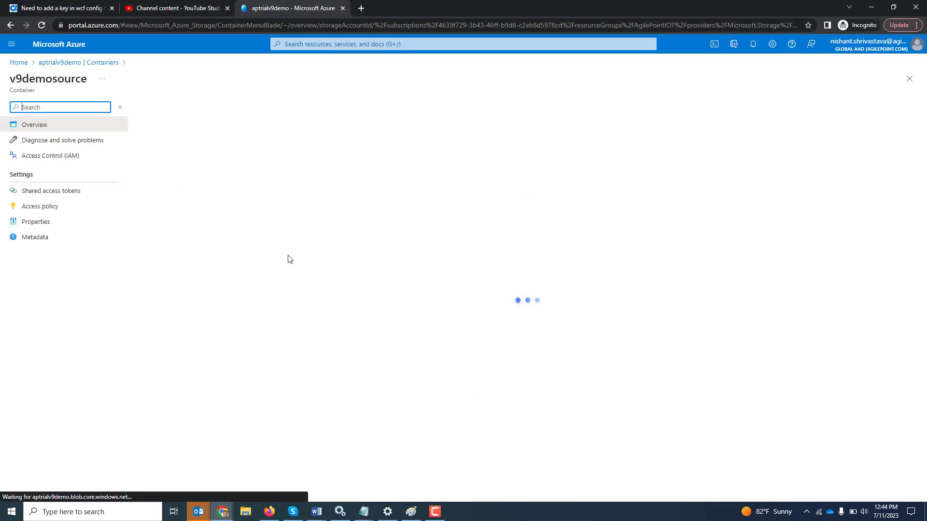
{"action": "left_click", "coordinate": [28, 244]}
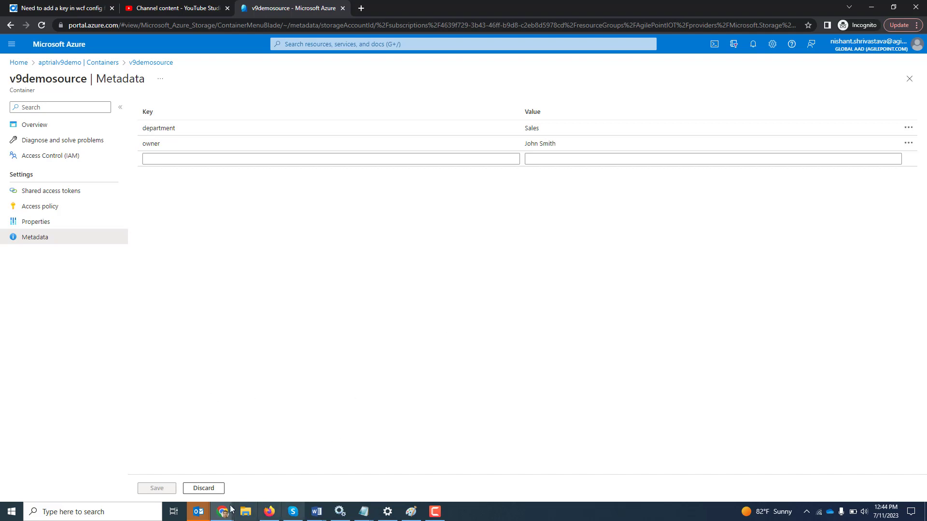
Return to the AgilePoint process monitor, open the active Get Container Metadata Form task from its participant details and submit it.
{"action": "mouse_move", "coordinate": [223, 512]}
{"action": "left_click", "coordinate": [338, 464]}
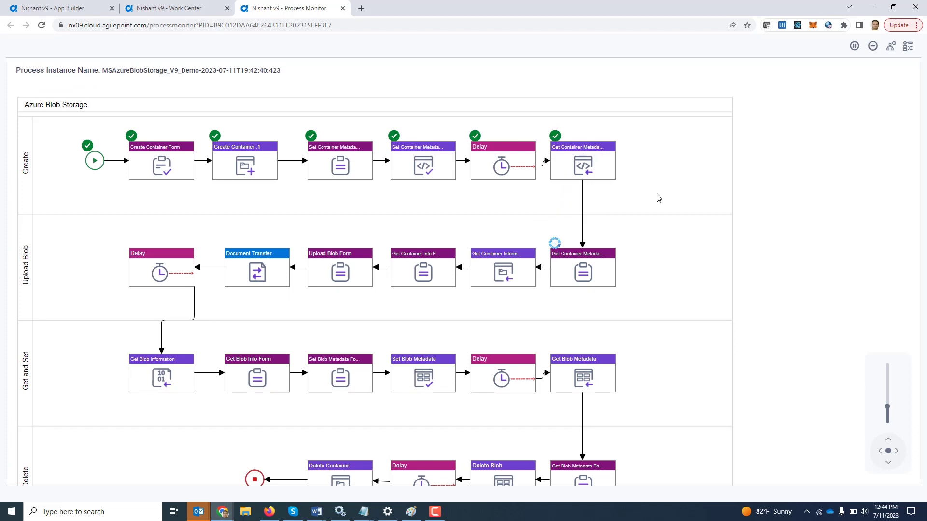
{"action": "left_click", "coordinate": [584, 273]}
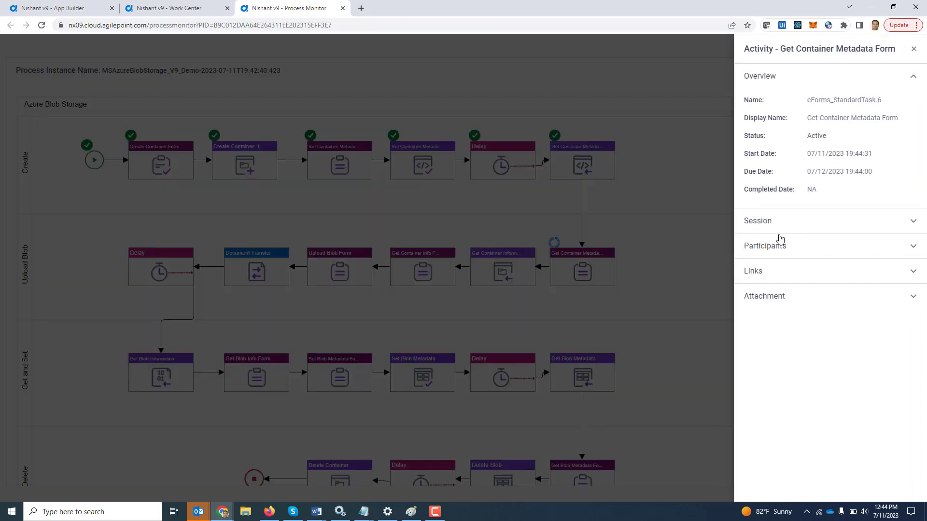
{"action": "left_click", "coordinate": [780, 246]}
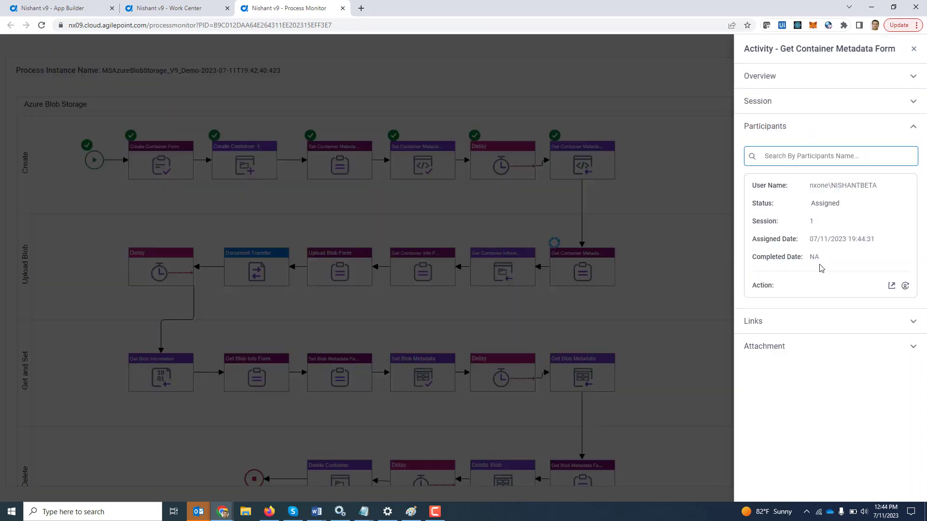
{"action": "left_click", "coordinate": [892, 287]}
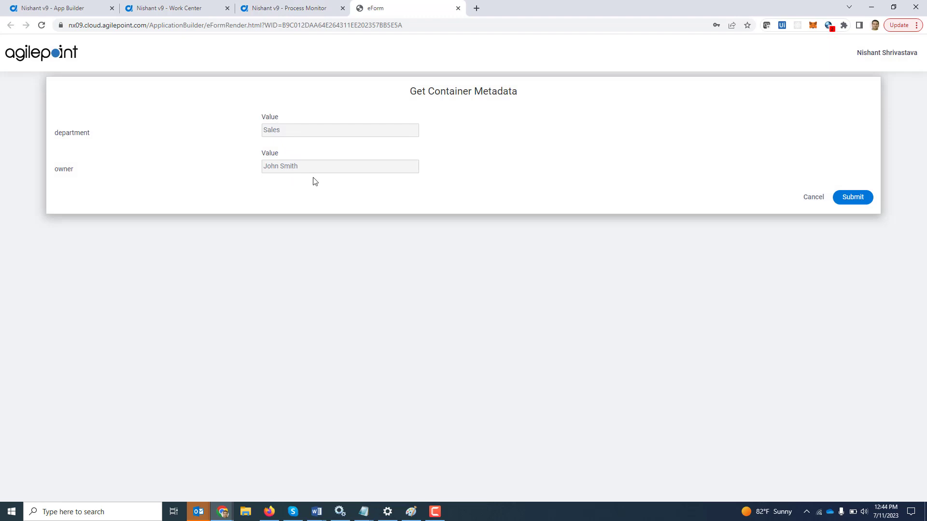
{"action": "left_click", "coordinate": [854, 198]}
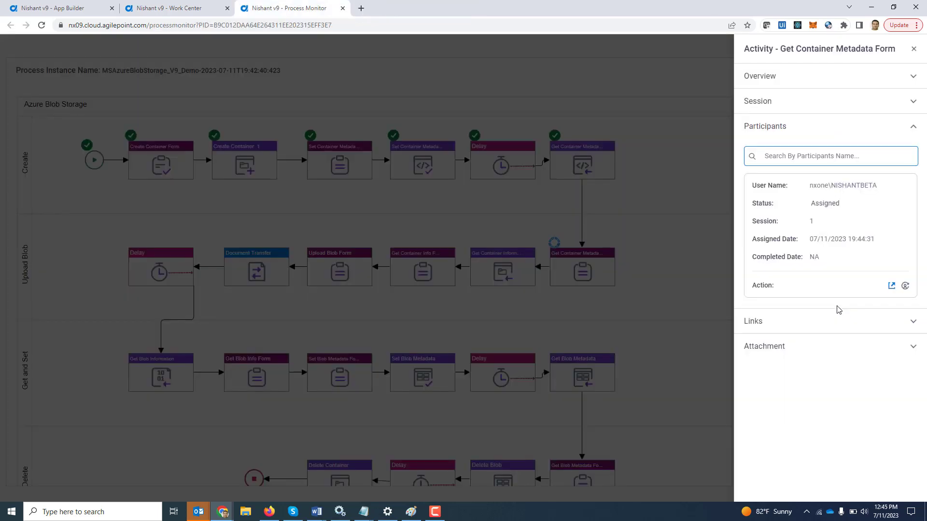
{"action": "left_click", "coordinate": [695, 337]}
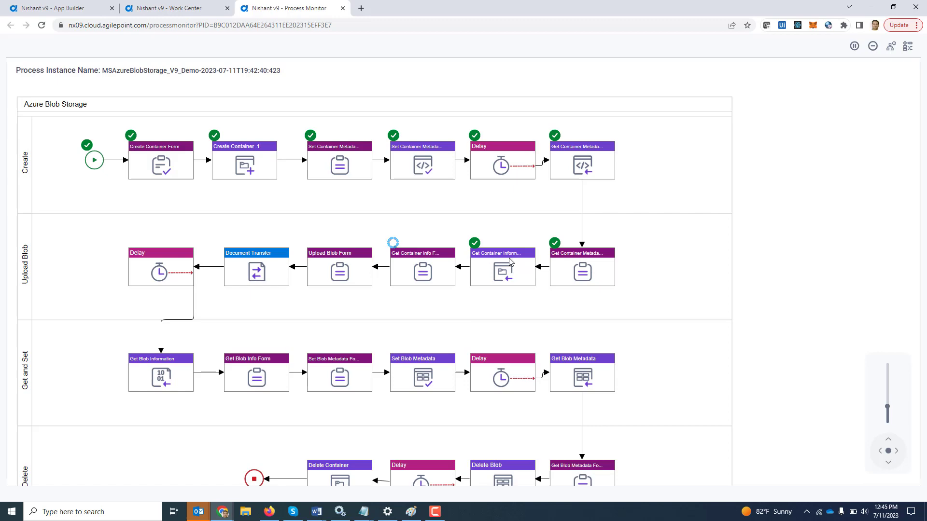
Open the active Get Container Info Form task from its participant details and submit the form.
{"action": "left_click", "coordinate": [424, 267]}
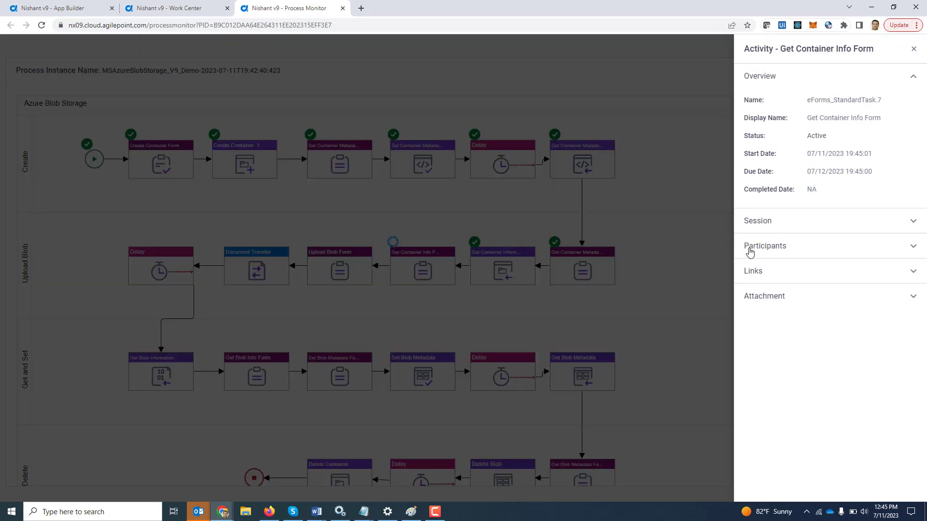
{"action": "left_click", "coordinate": [782, 251]}
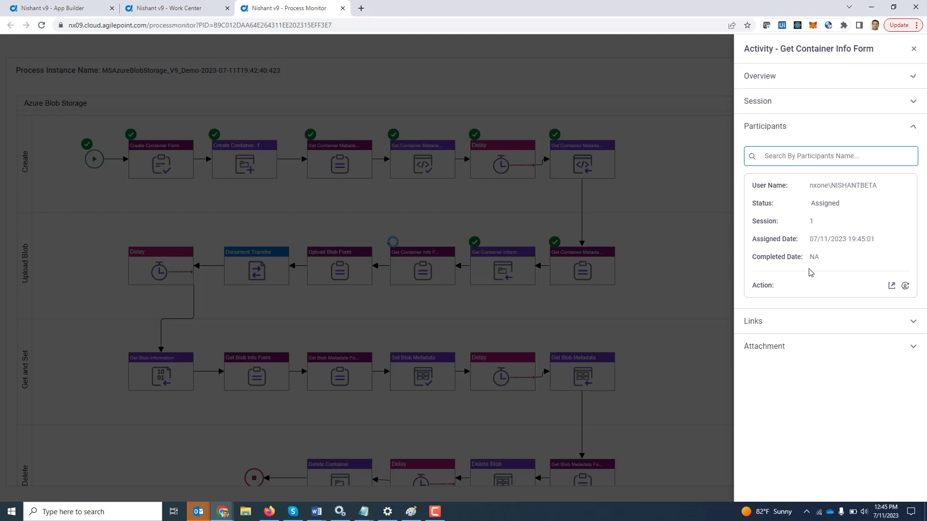
{"action": "left_click", "coordinate": [891, 286]}
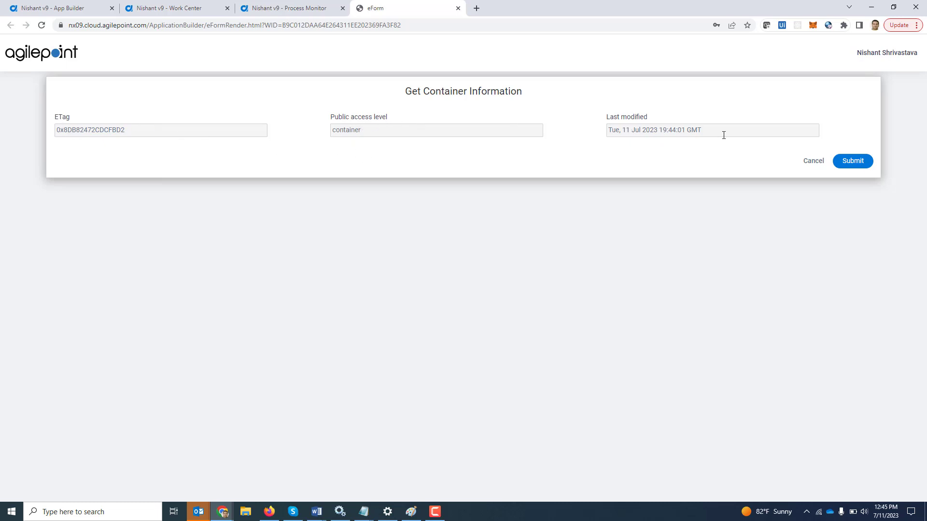
{"action": "left_click", "coordinate": [855, 165]}
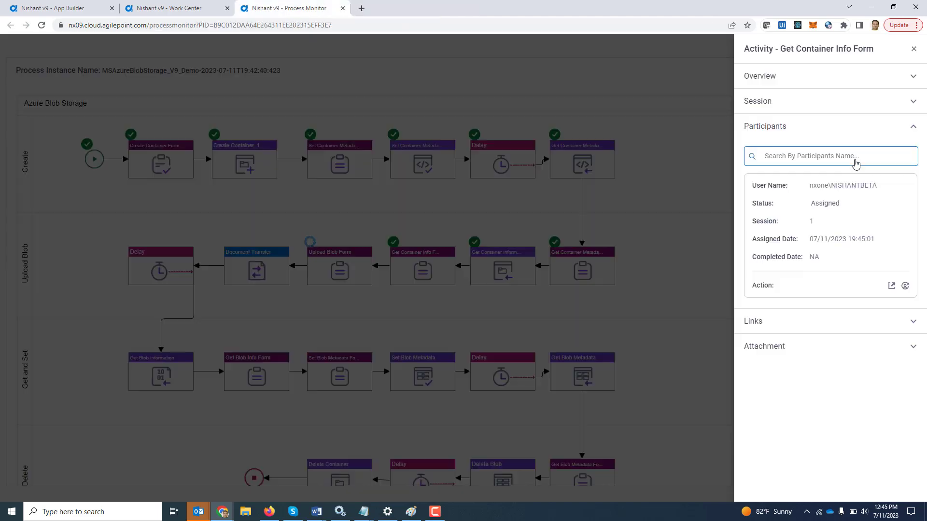
{"action": "left_click", "coordinate": [684, 261]}
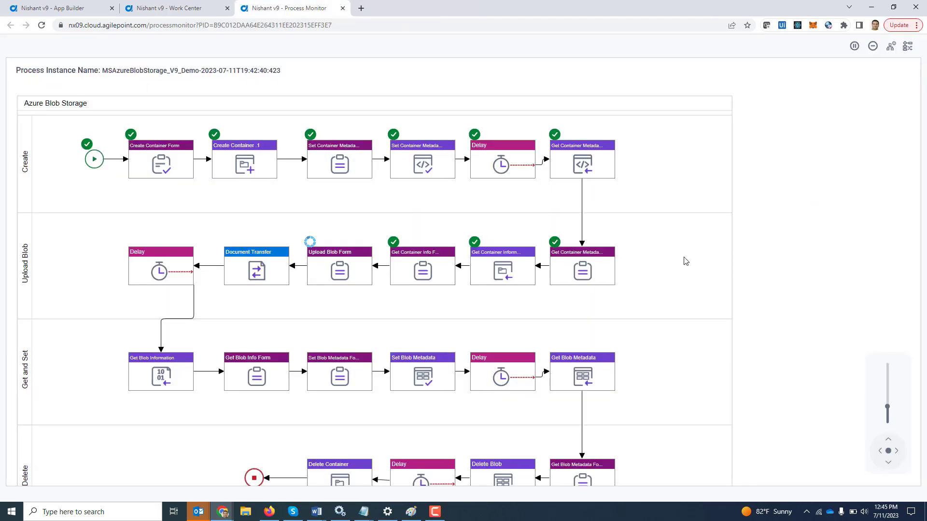
Open the active Upload Blob Form task's form from its participant details.
{"action": "left_click", "coordinate": [331, 273]}
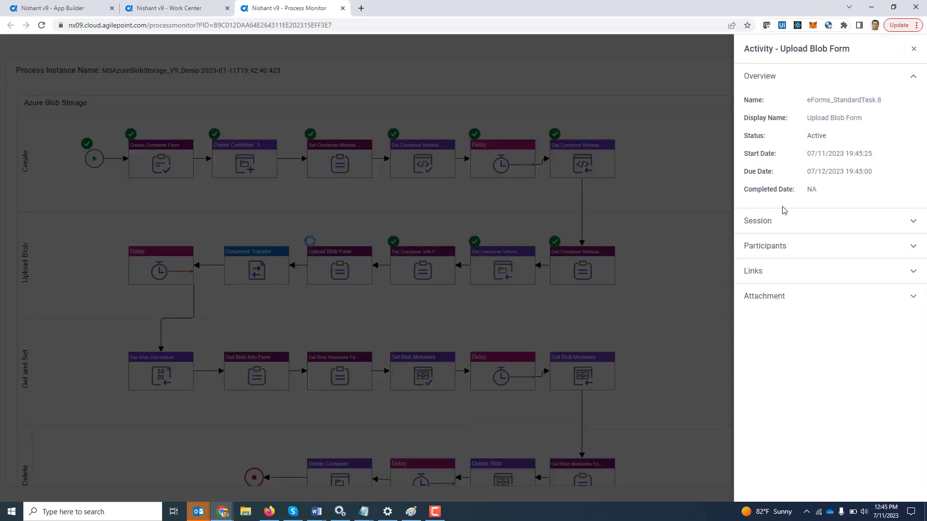
{"action": "left_click", "coordinate": [789, 247]}
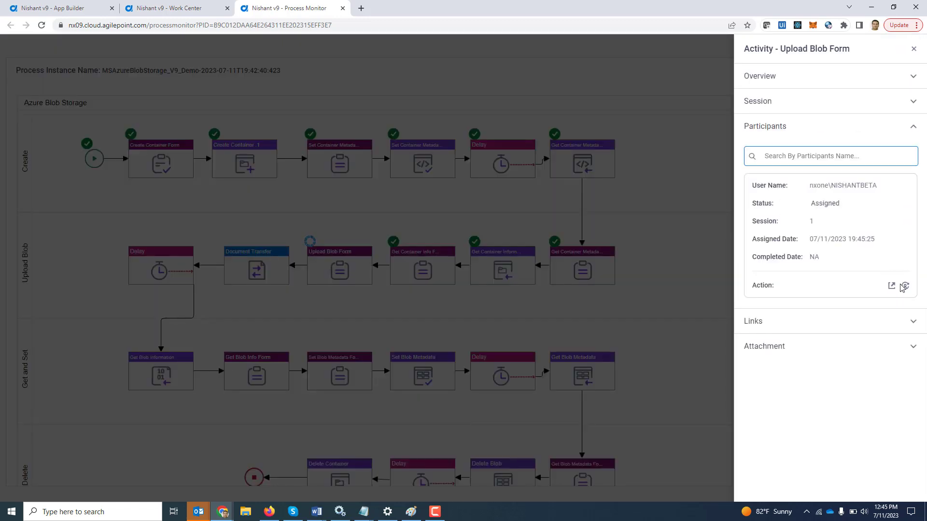
{"action": "left_click", "coordinate": [893, 286]}
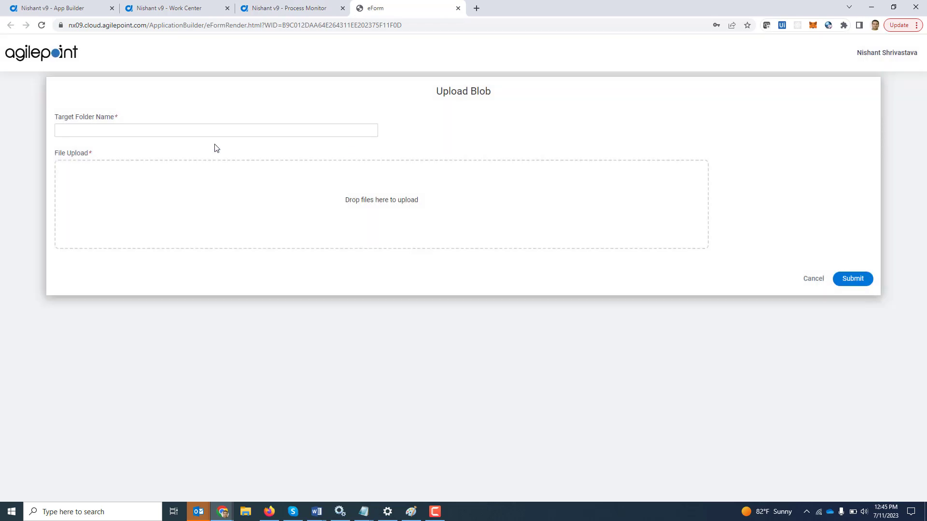
Enter v9demotarget as the target folder name and add Contract-201211 - Revised.pdf from the Desktop as the upload file.
{"action": "left_click", "coordinate": [216, 131]}
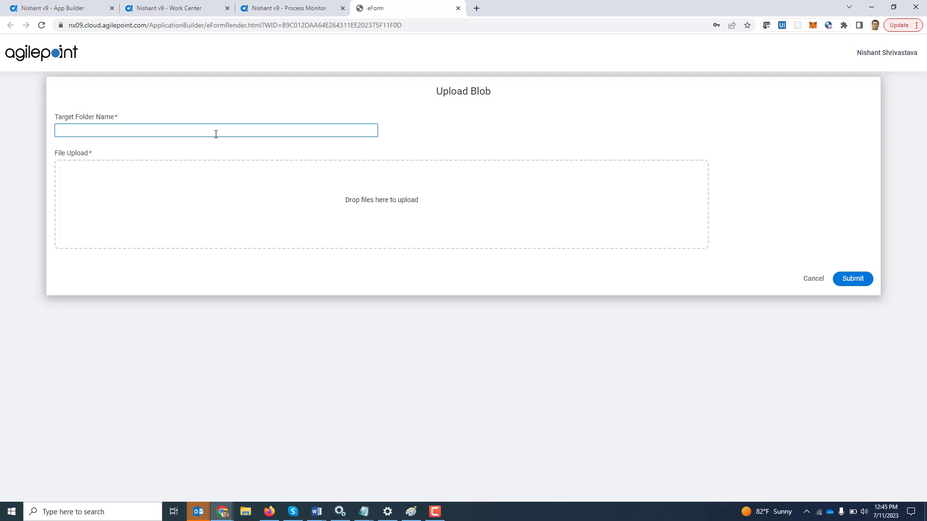
{"action": "left_click", "coordinate": [216, 132]}
{"action": "type", "text": "v9demotarget"}
{"action": "left_click_drag", "start_coordinate": [216, 132], "coordinate": [376, 208]}
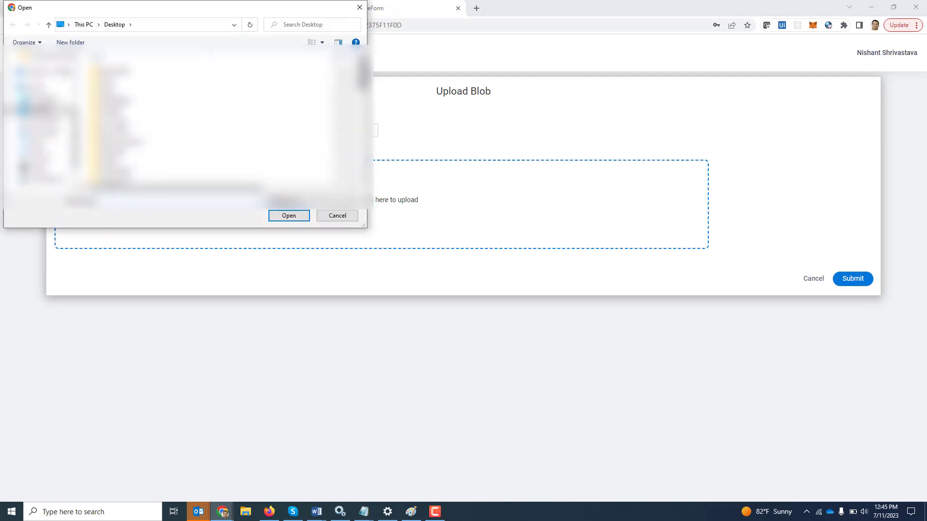
{"action": "scroll", "coordinate": [184, 121], "scroll_direction": "down", "scroll_amount": 5}
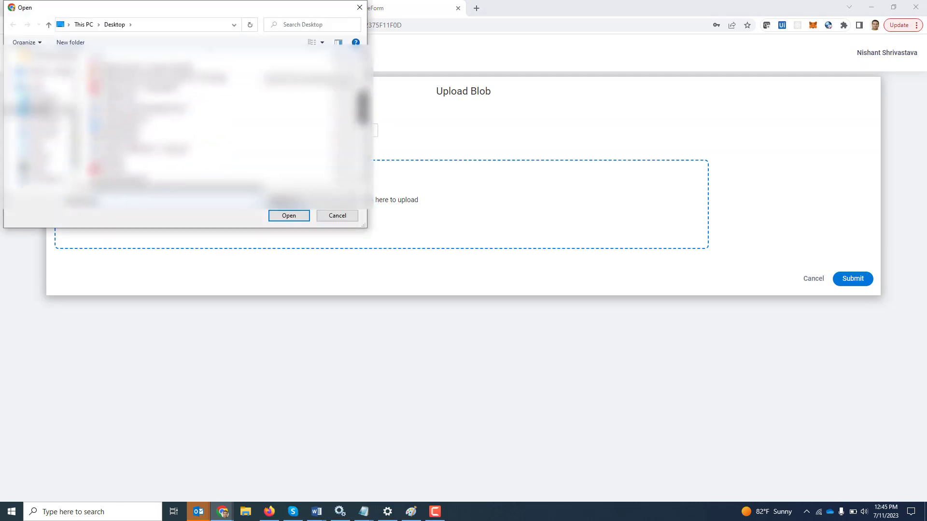
{"action": "key", "text": "Return"}
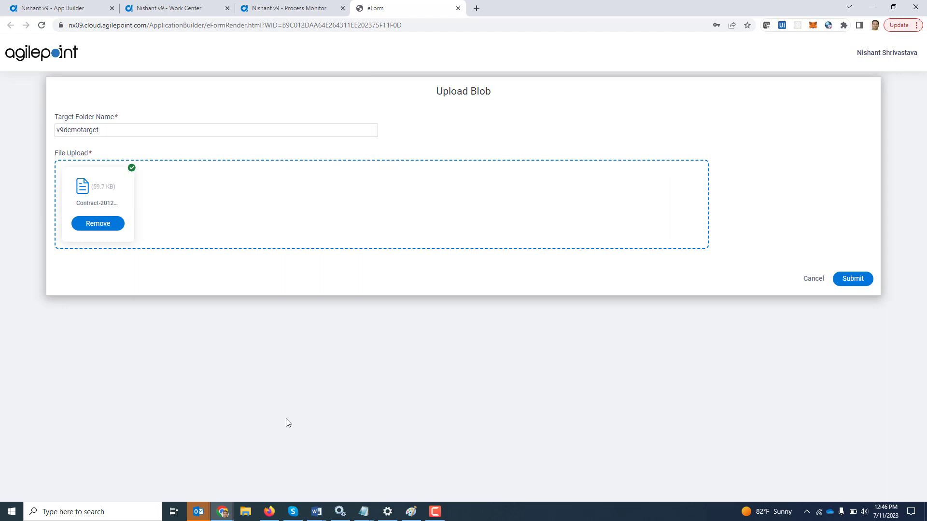
Switch to the Azure portal and check the blobs inside the v9demosource container.
{"action": "mouse_move", "coordinate": [225, 515]}
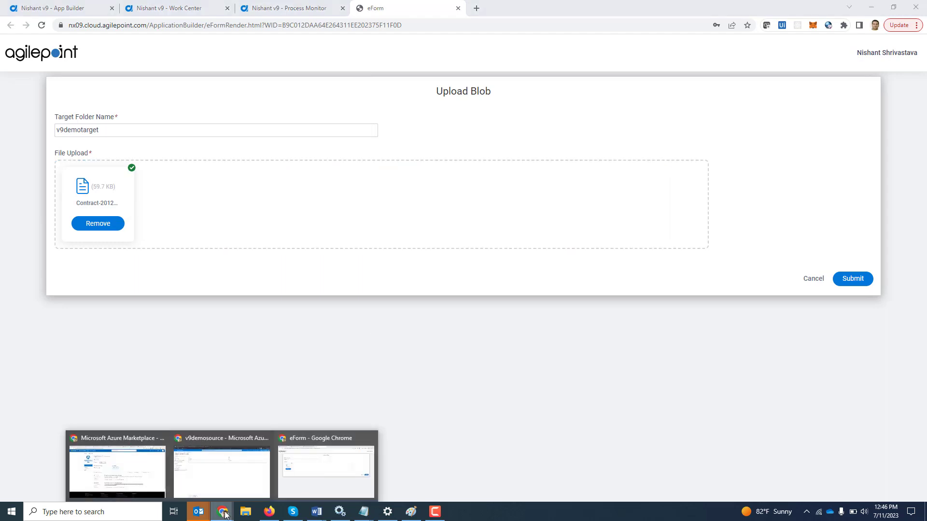
{"action": "left_click", "coordinate": [225, 478]}
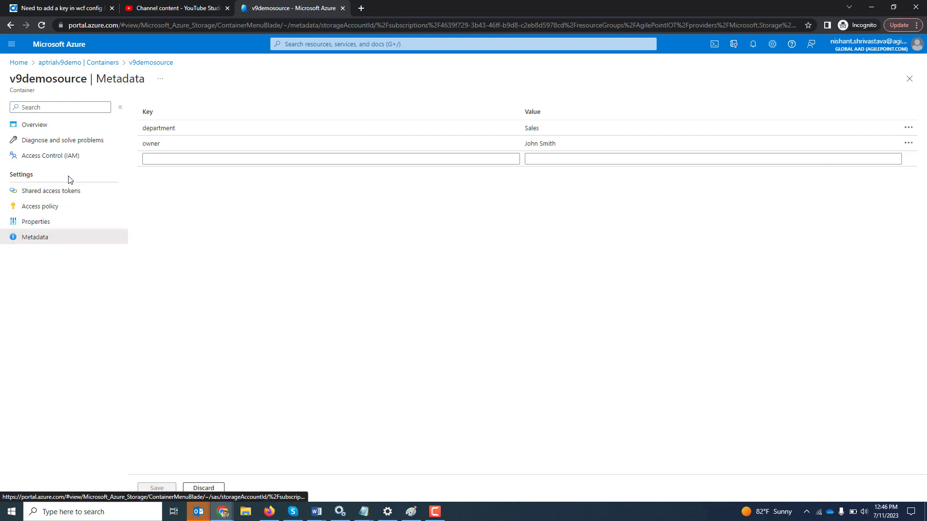
{"action": "left_click", "coordinate": [103, 63]}
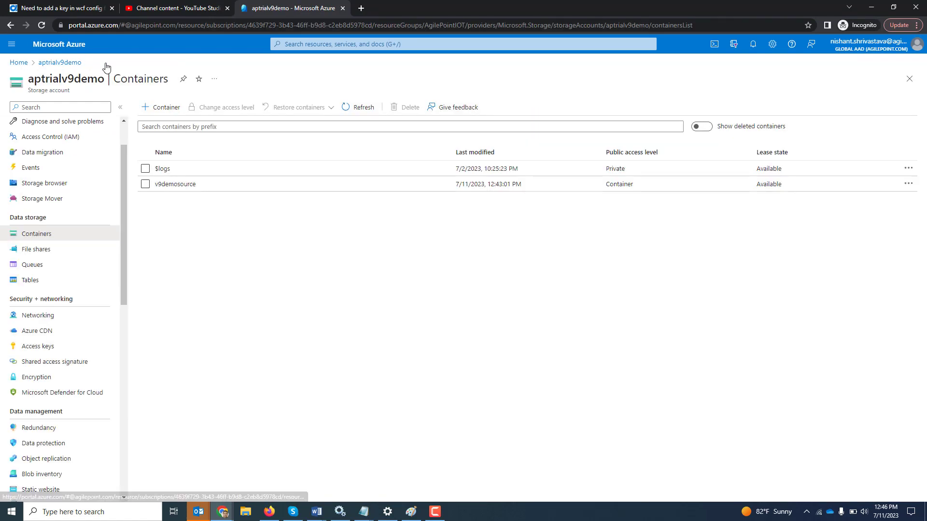
{"action": "left_click", "coordinate": [171, 185]}
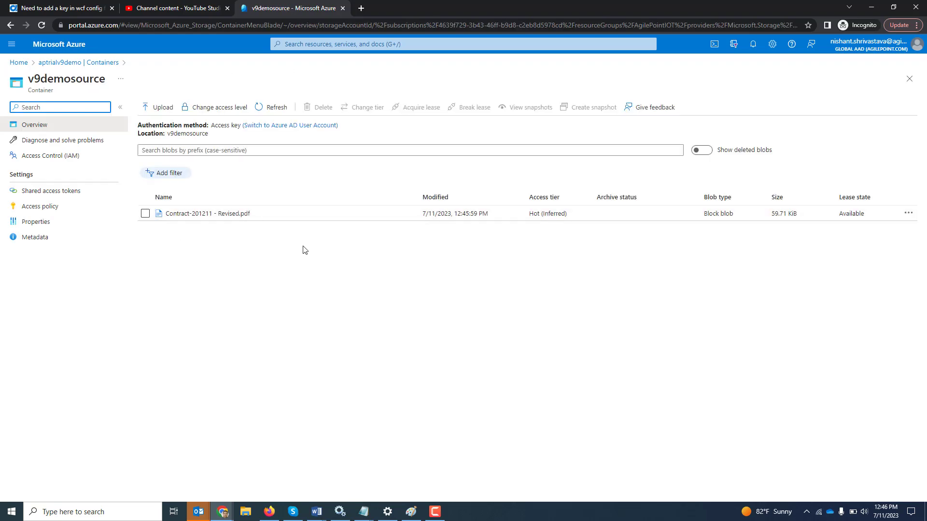
Return to the AgilePoint Upload Blob form, submit it and go back to the process diagram.
{"action": "key", "text": "alt+Tab"}
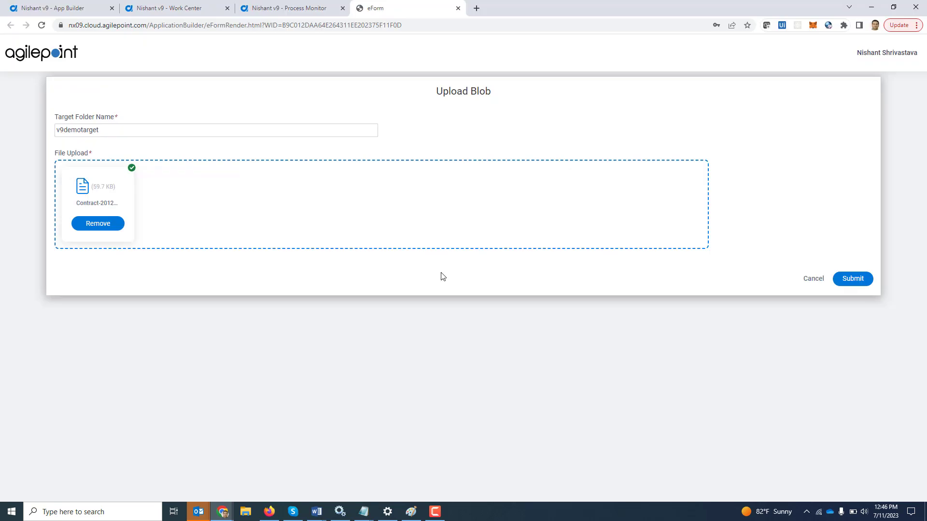
{"action": "left_click", "coordinate": [856, 282]}
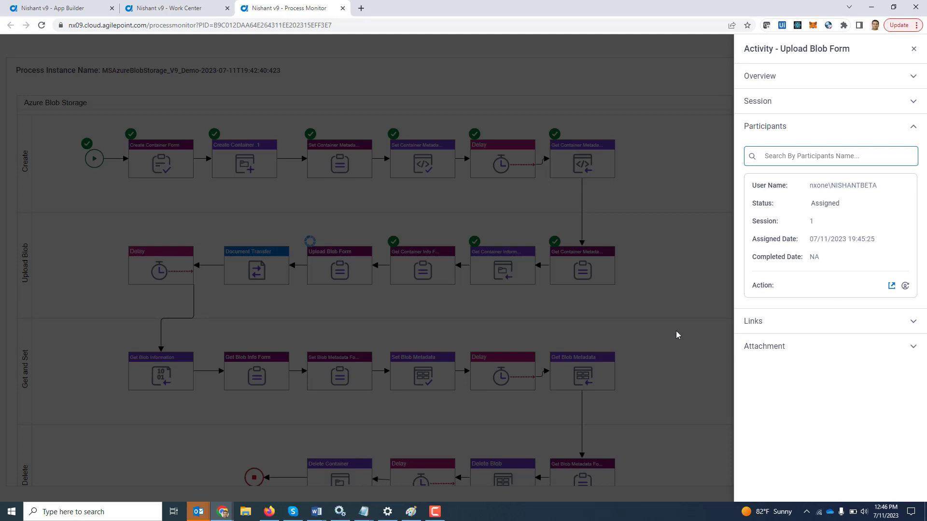
{"action": "left_click", "coordinate": [671, 326]}
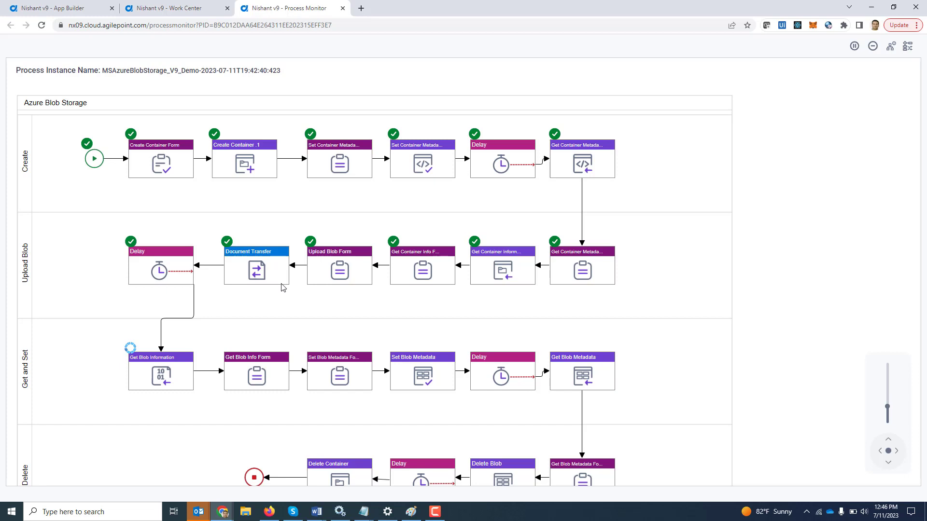
Switch to the Azure portal, reload the aptrialv9demo containers list and open v9demotarget to check its blobs.
{"action": "mouse_move", "coordinate": [228, 513]}
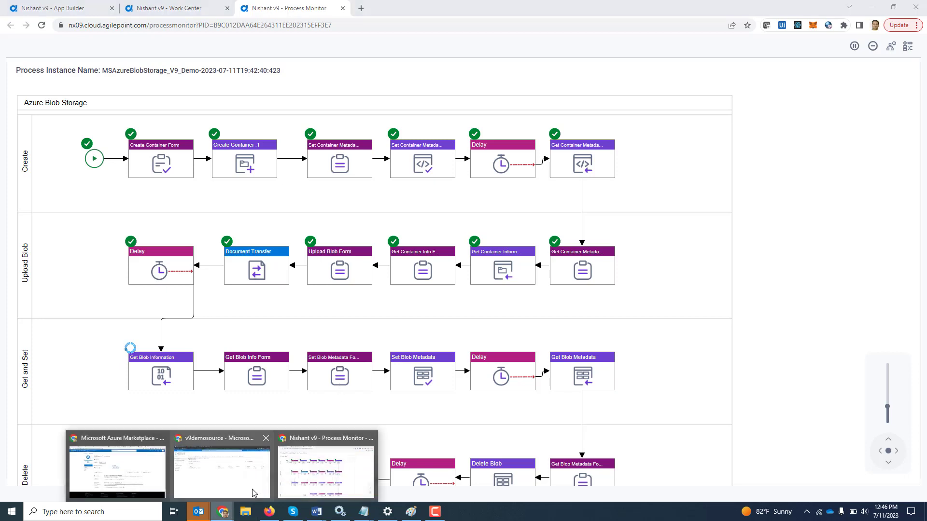
{"action": "left_click", "coordinate": [246, 485]}
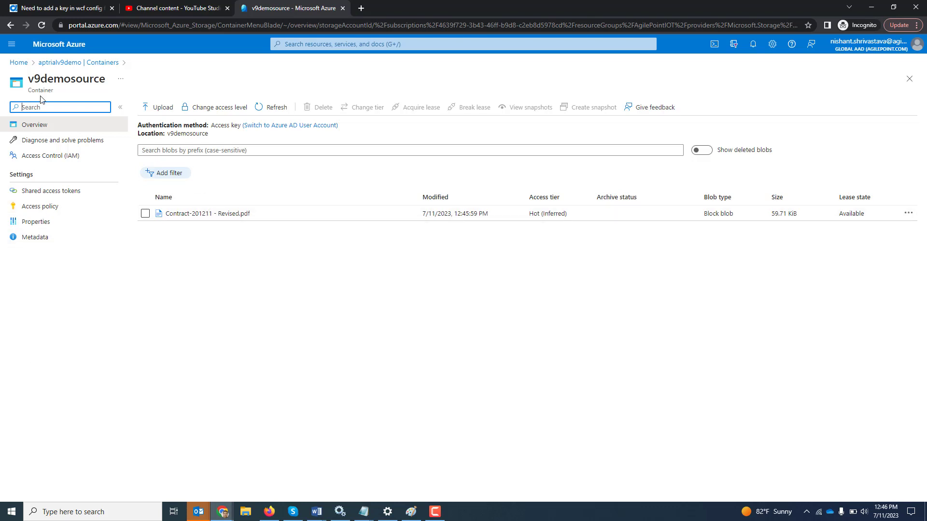
{"action": "left_click", "coordinate": [60, 63]}
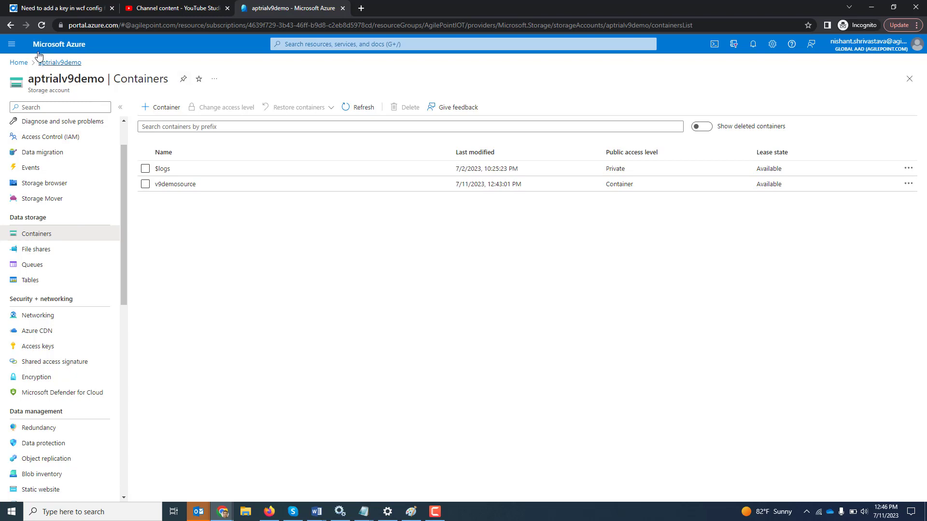
{"action": "left_click", "coordinate": [41, 25]}
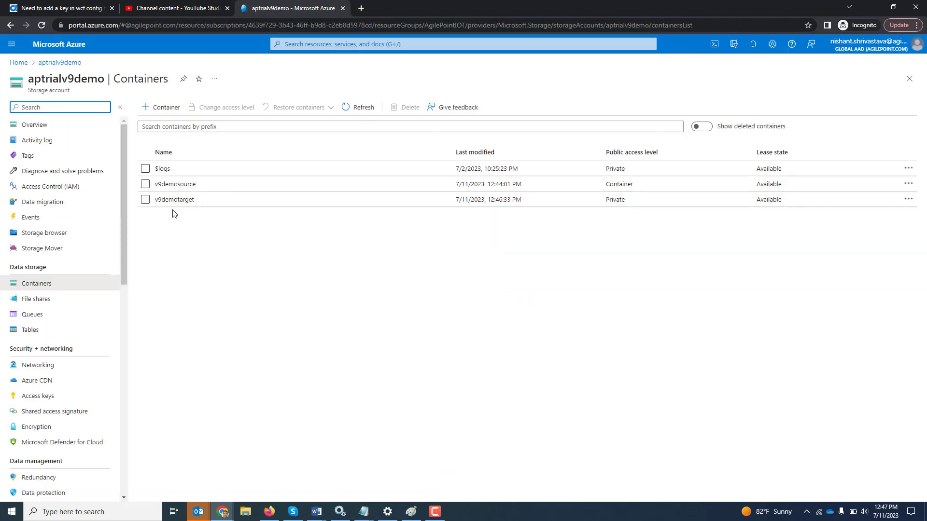
{"action": "left_click", "coordinate": [181, 204]}
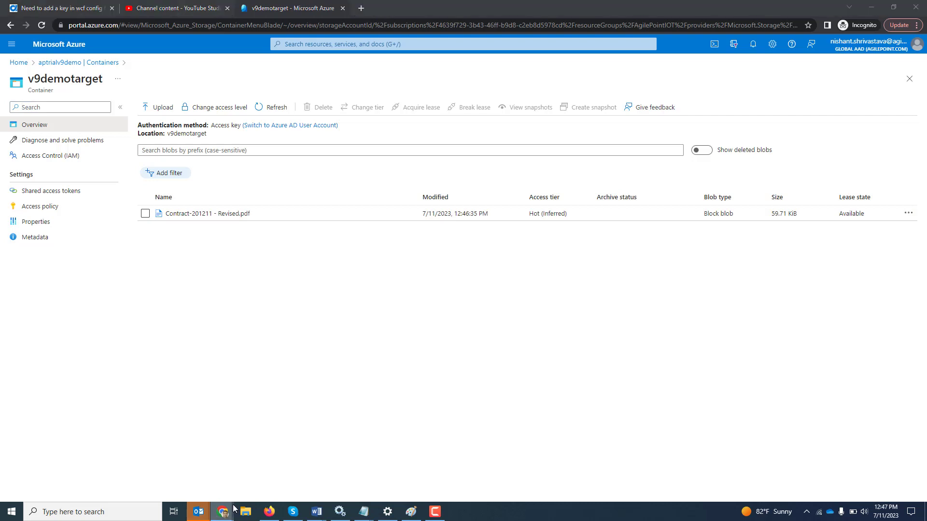
Return to the AgilePoint process diagram, open the active Get Blob Info Form task's form from its participant details and submit it.
{"action": "mouse_move", "coordinate": [218, 514]}
{"action": "left_click", "coordinate": [348, 474]}
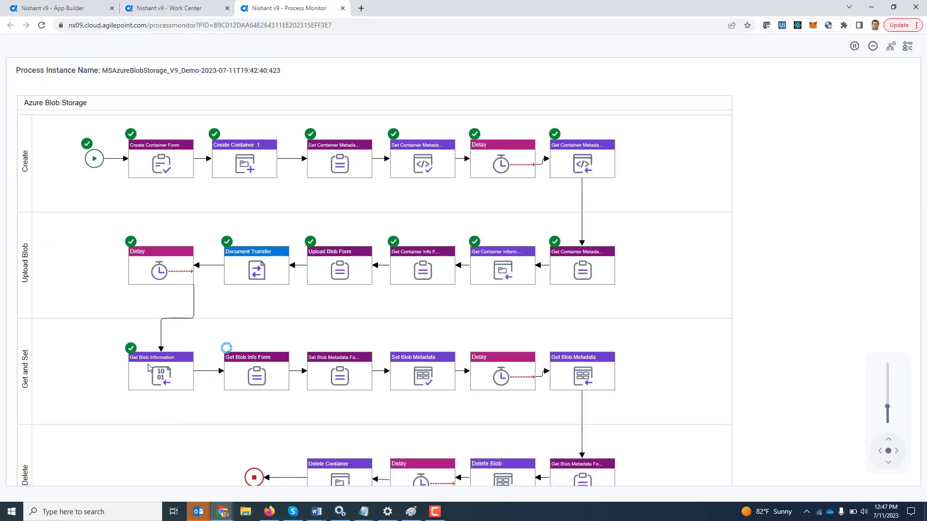
{"action": "left_click", "coordinate": [260, 378]}
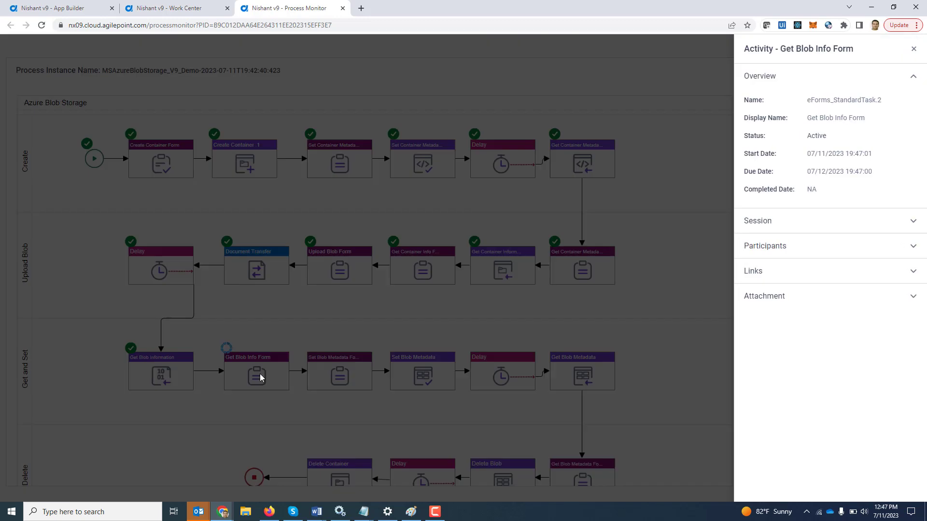
{"action": "left_click", "coordinate": [789, 247]}
{"action": "left_click", "coordinate": [891, 286]}
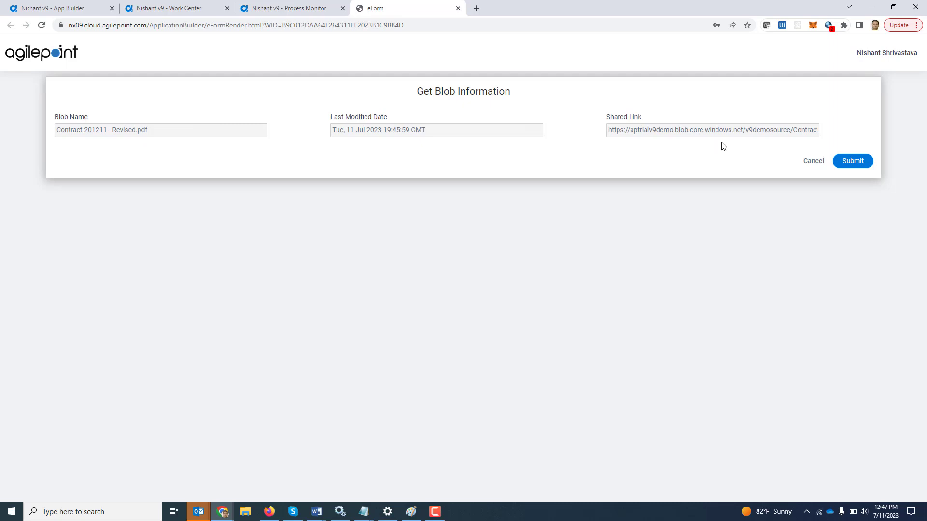
{"action": "left_click", "coordinate": [853, 162]}
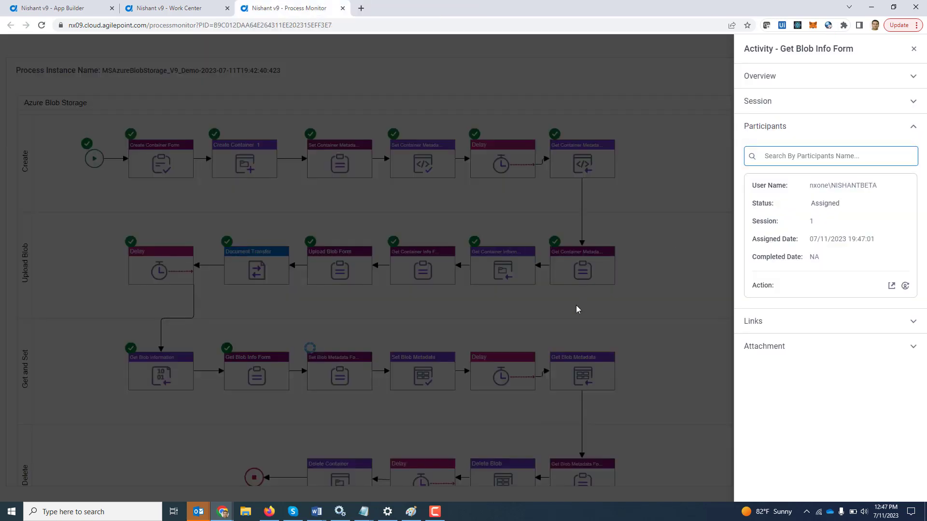
{"action": "left_click", "coordinate": [584, 300]}
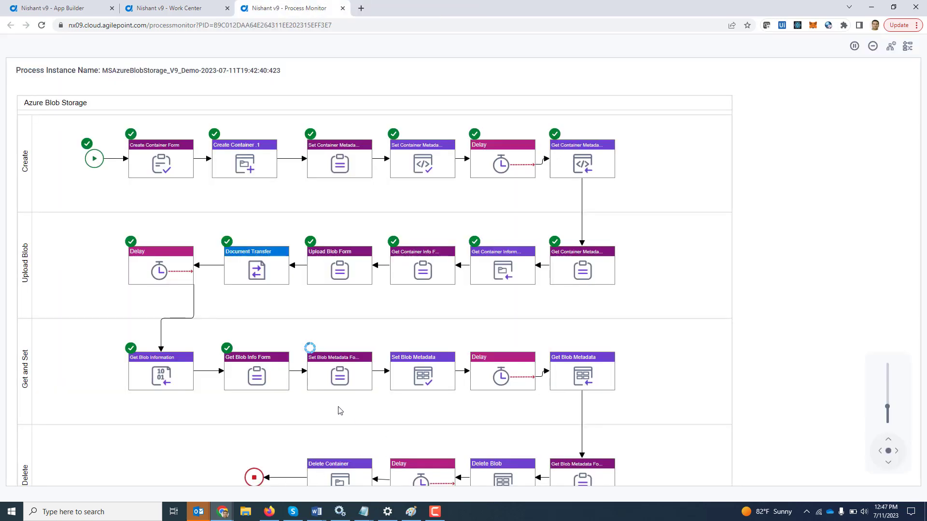
Open the active Set Blob Metadata Form task's form from its participant details.
{"action": "left_click", "coordinate": [341, 380]}
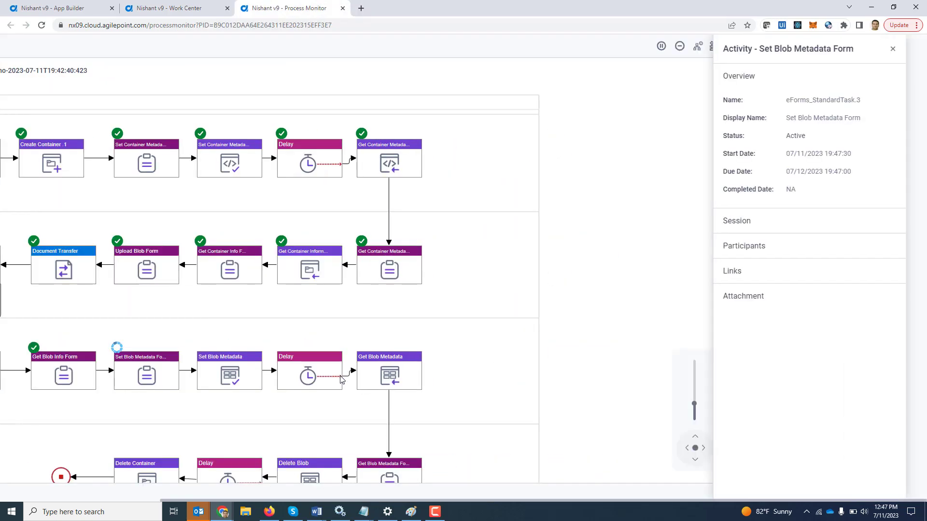
{"action": "left_click", "coordinate": [774, 221]}
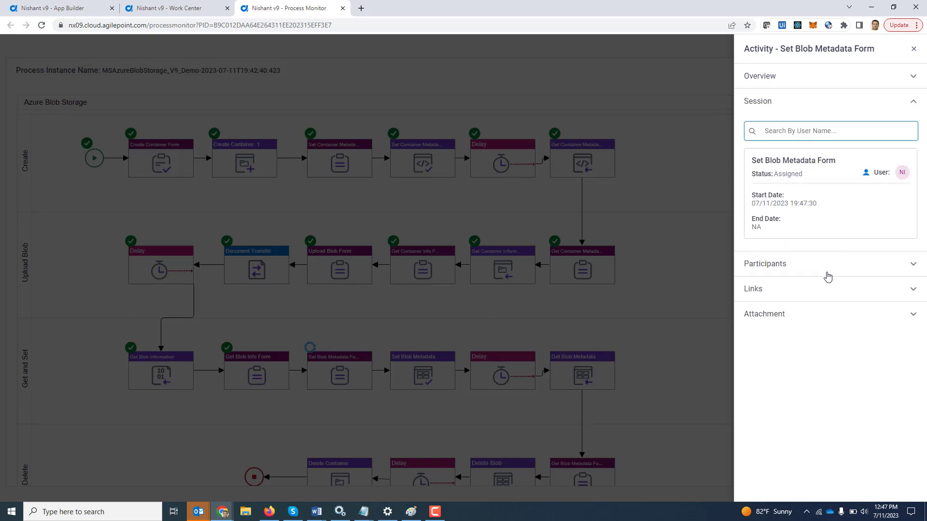
{"action": "left_click", "coordinate": [786, 268]}
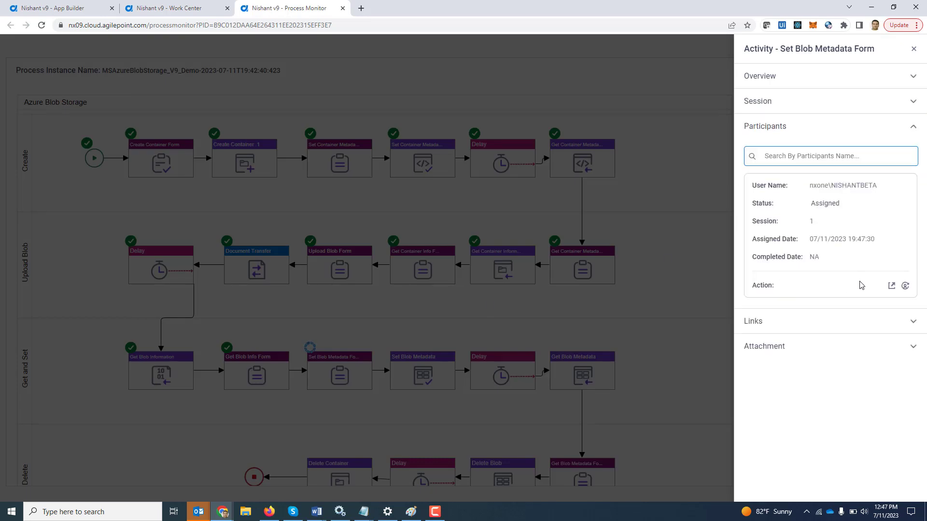
{"action": "left_click", "coordinate": [892, 288]}
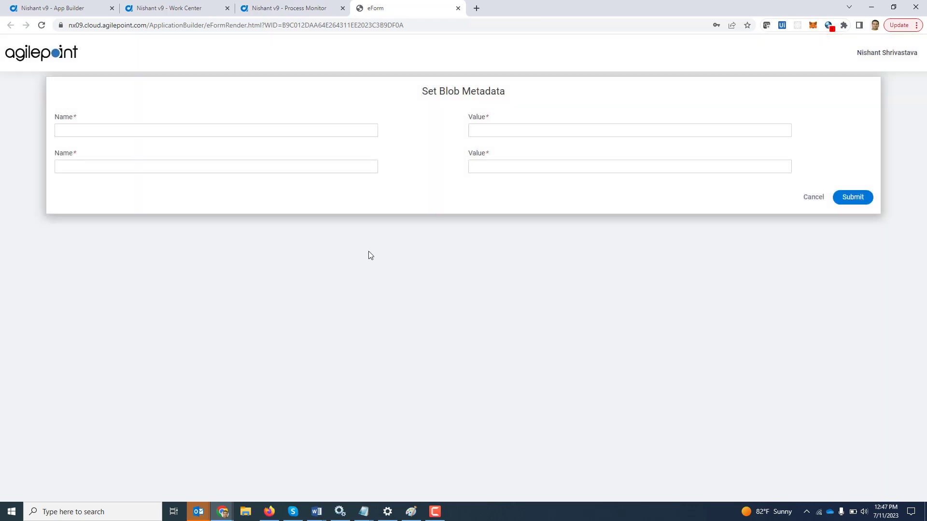
Enter blob metadata email with a suggested e-mail address and location with San Jose, and submit the form.
{"action": "left_click", "coordinate": [331, 129]}
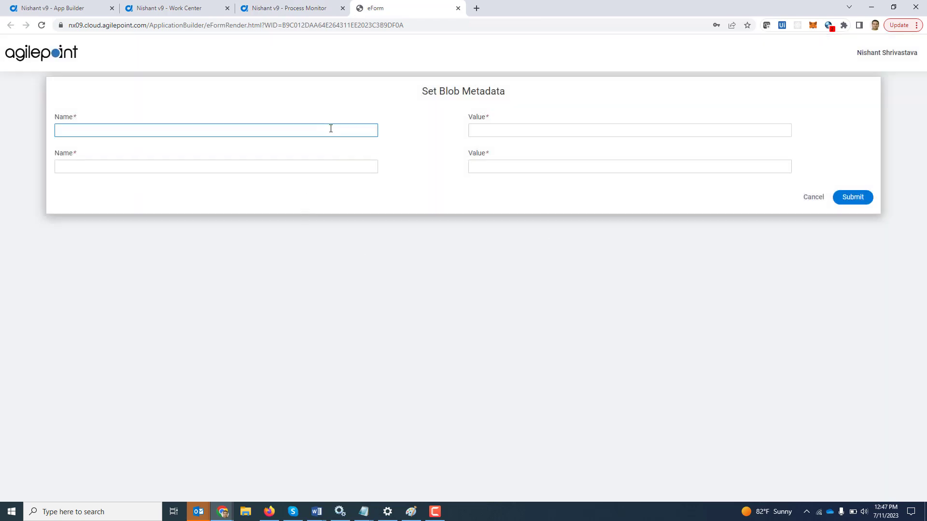
{"action": "left_click", "coordinate": [331, 130]}
{"action": "left_click", "coordinate": [116, 152]}
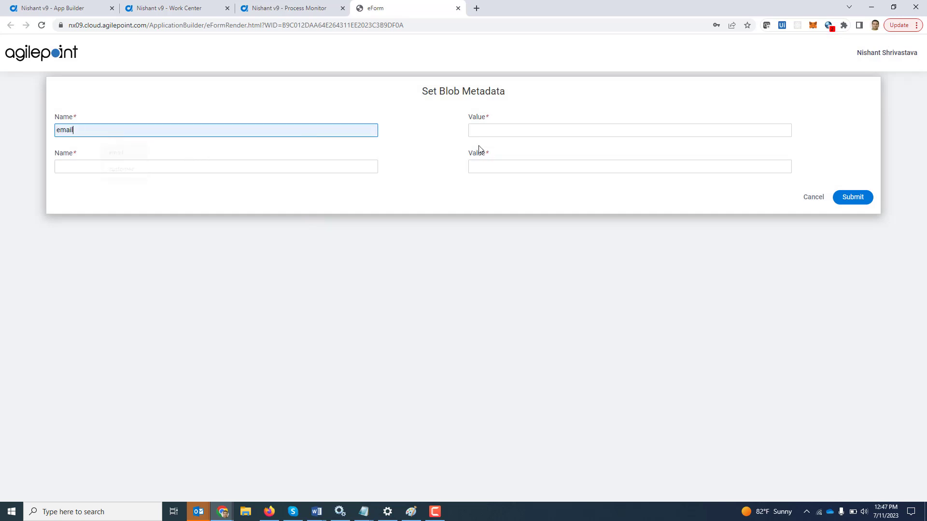
{"action": "left_click", "coordinate": [494, 131]}
{"action": "left_click", "coordinate": [539, 154]}
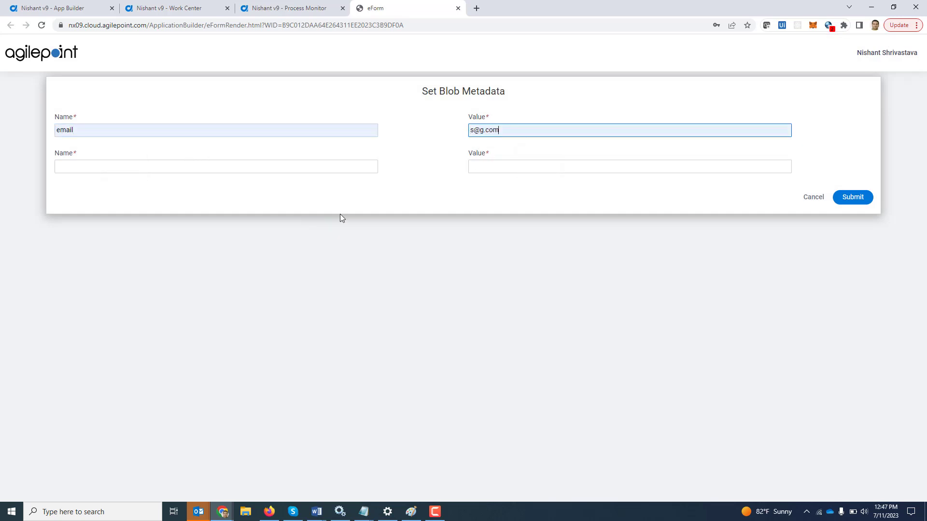
{"action": "left_click", "coordinate": [292, 167]}
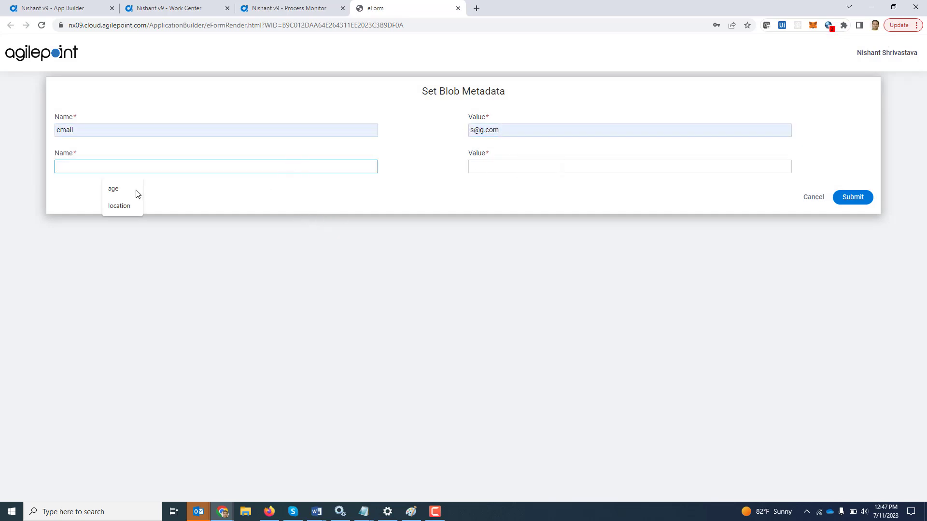
{"action": "left_click", "coordinate": [132, 207]}
{"action": "left_click", "coordinate": [489, 164]}
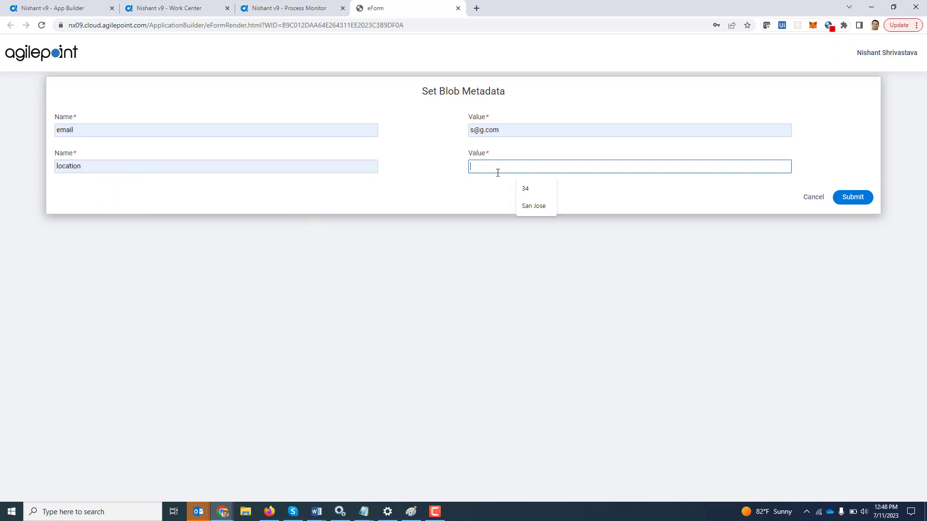
{"action": "left_click", "coordinate": [529, 206]}
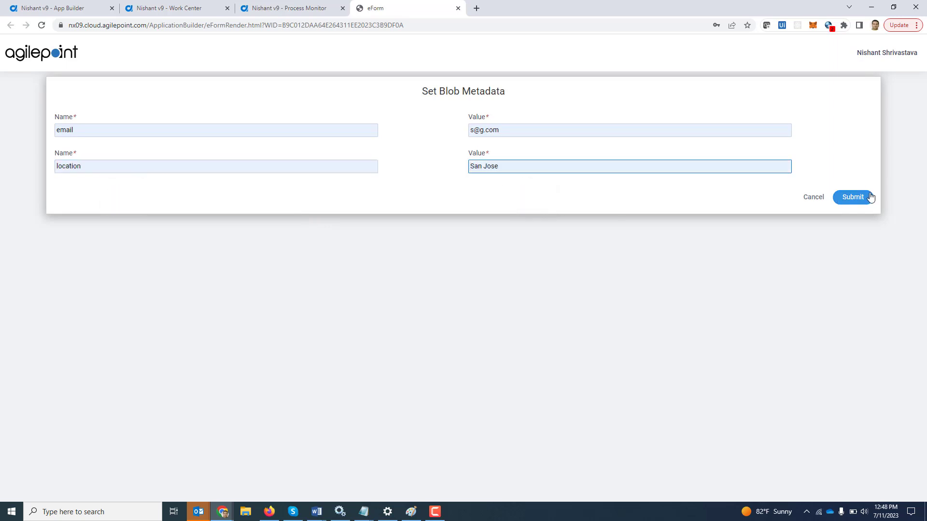
{"action": "left_click", "coordinate": [854, 197]}
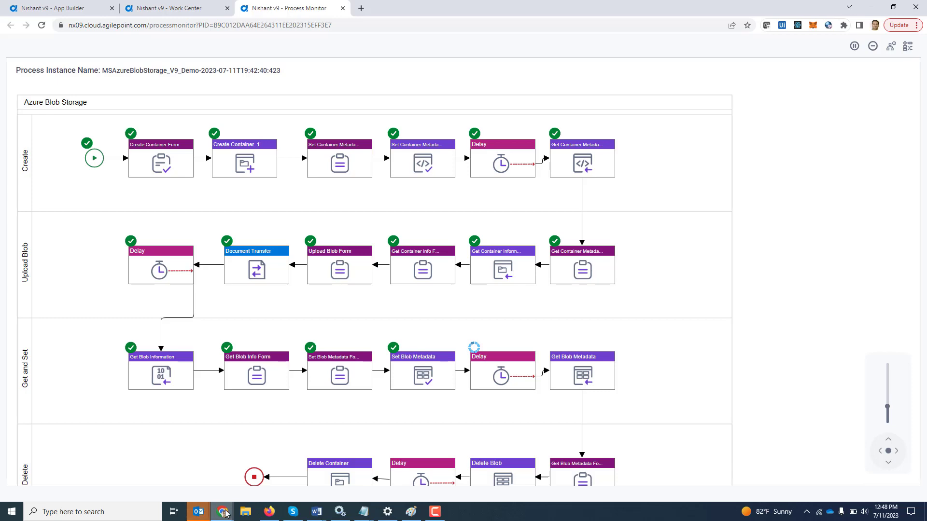
Switch to the Azure portal and check the metadata of Contract-201211 - Revised.pdf in aptrialv9demo's v9demosource container.
{"action": "mouse_move", "coordinate": [225, 513]}
{"action": "left_click", "coordinate": [227, 476]}
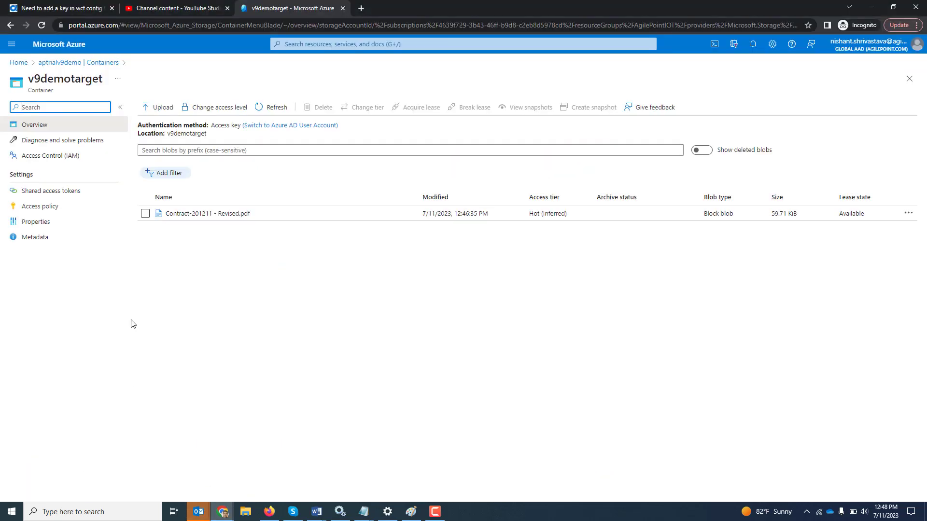
{"action": "left_click", "coordinate": [19, 61]}
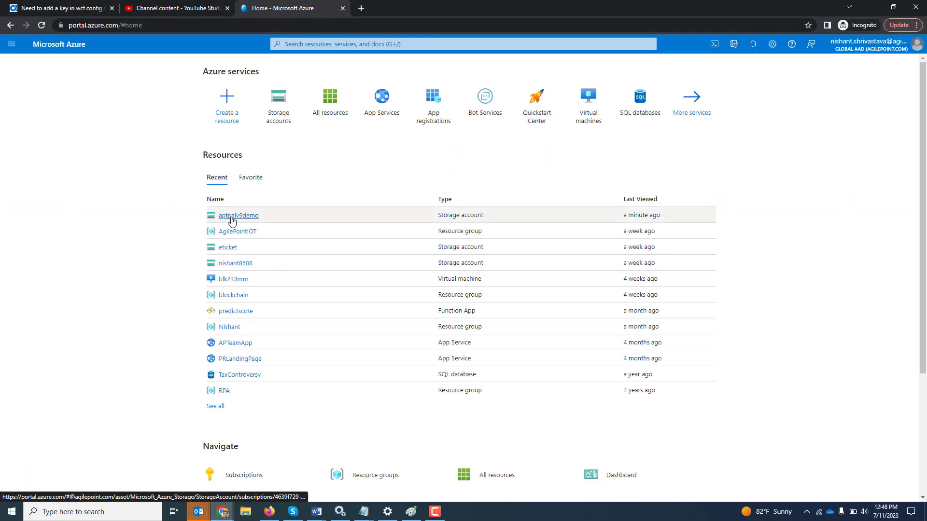
{"action": "left_click", "coordinate": [233, 217]}
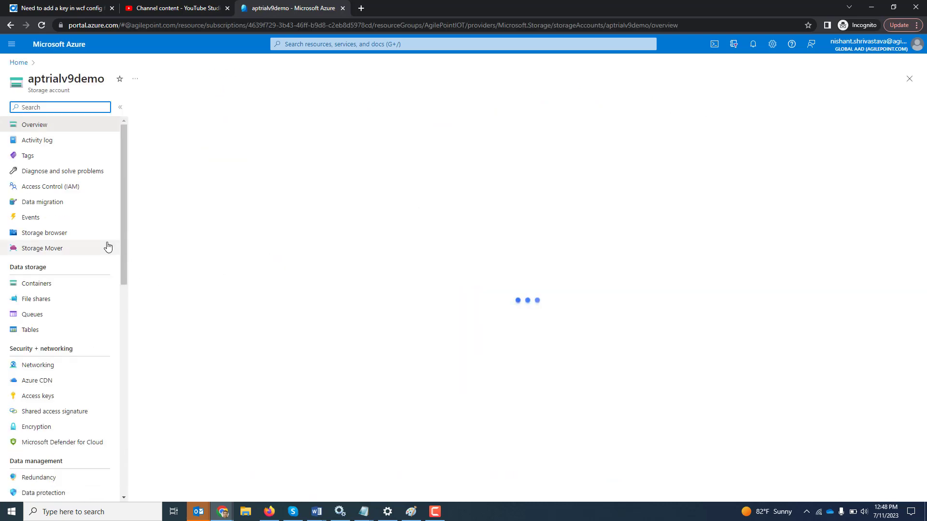
{"action": "left_click", "coordinate": [37, 284]}
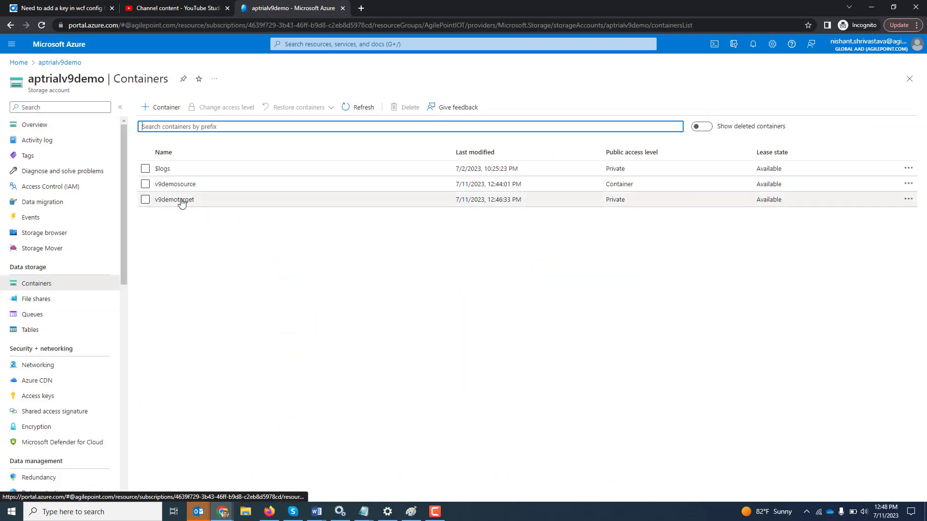
{"action": "left_click", "coordinate": [178, 186]}
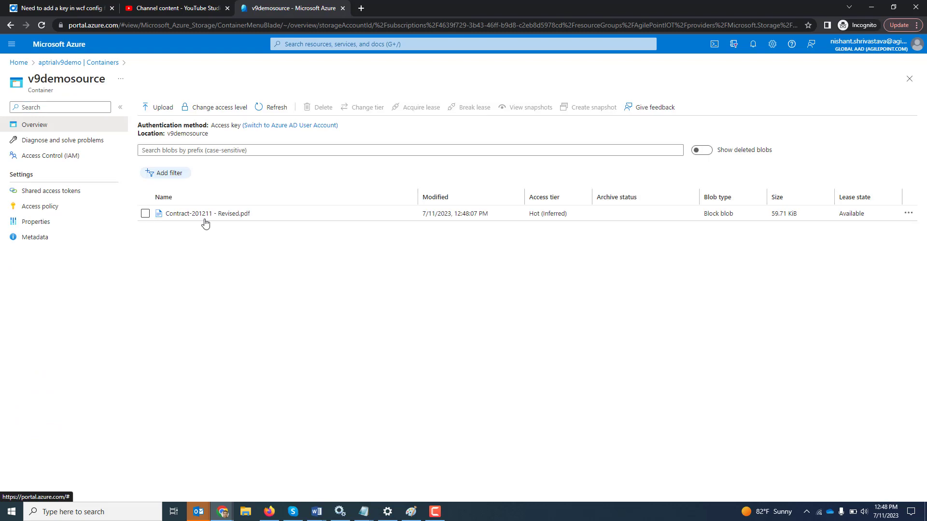
{"action": "left_click", "coordinate": [188, 214]}
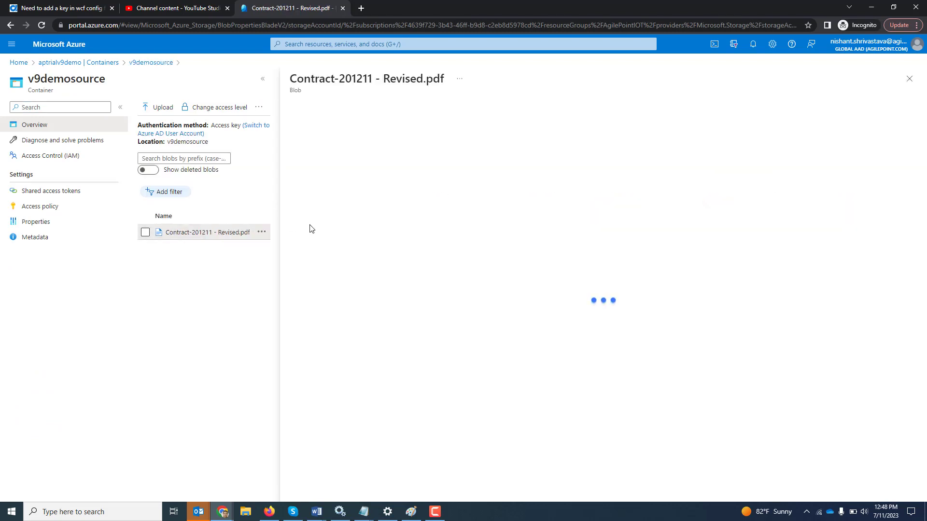
{"action": "scroll", "coordinate": [630, 344], "scroll_direction": "down", "scroll_amount": 3}
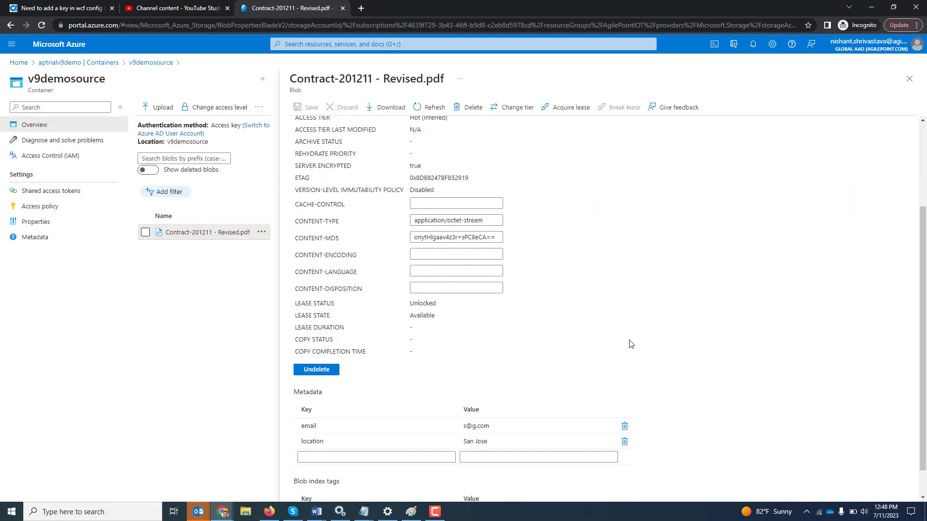
{"action": "left_click", "coordinate": [425, 391]}
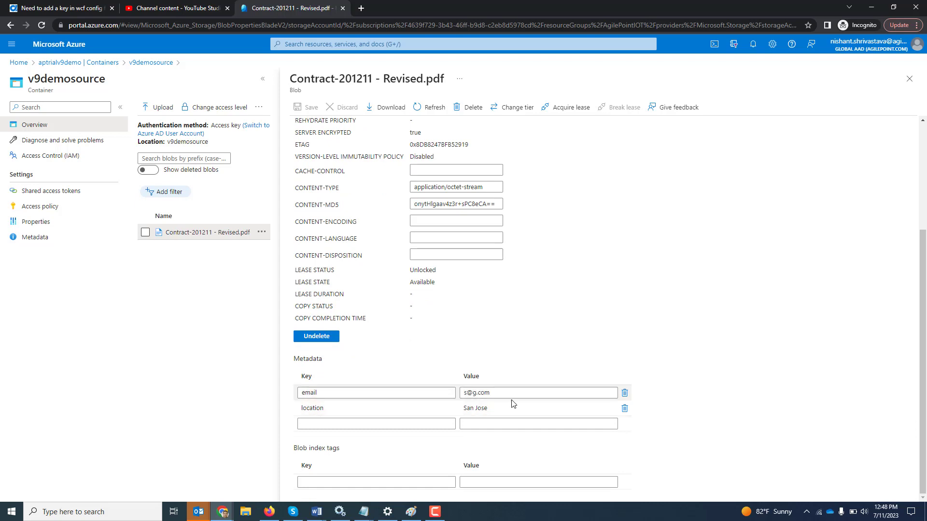
{"action": "left_click", "coordinate": [501, 409]}
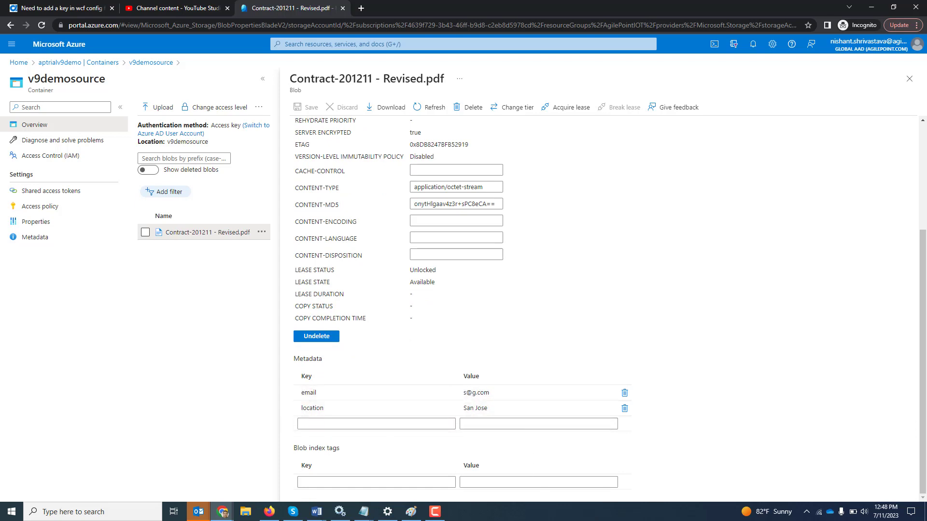
Return to the AgilePoint process diagram and open the active Get Blob Metadata Form task's form from its participant details.
{"action": "mouse_move", "coordinate": [220, 516]}
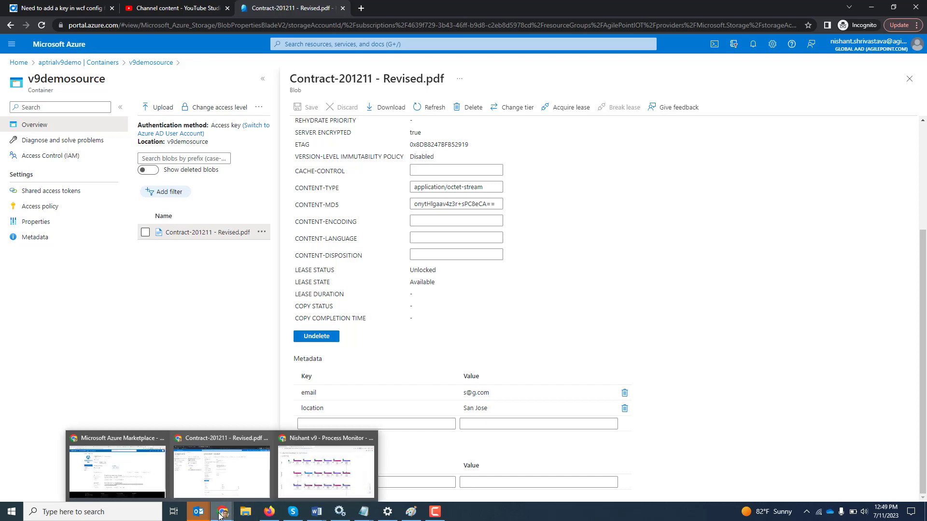
{"action": "left_click", "coordinate": [330, 478]}
{"action": "scroll", "coordinate": [537, 410], "scroll_direction": "down", "scroll_amount": 3}
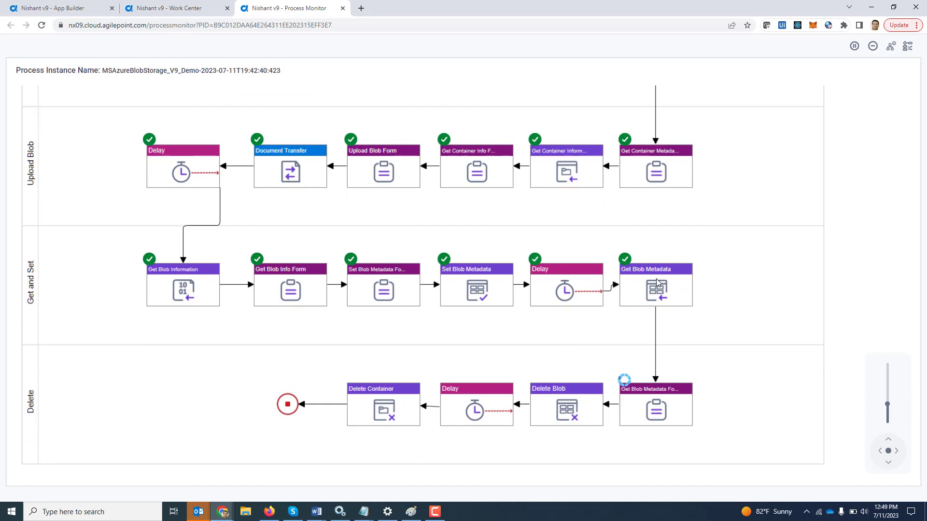
{"action": "left_click", "coordinate": [645, 414]}
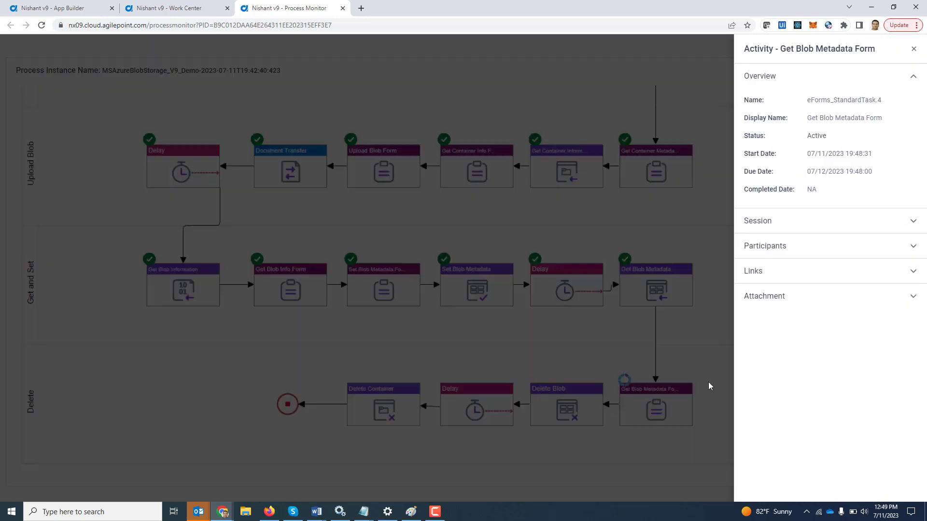
{"action": "left_click", "coordinate": [786, 247]}
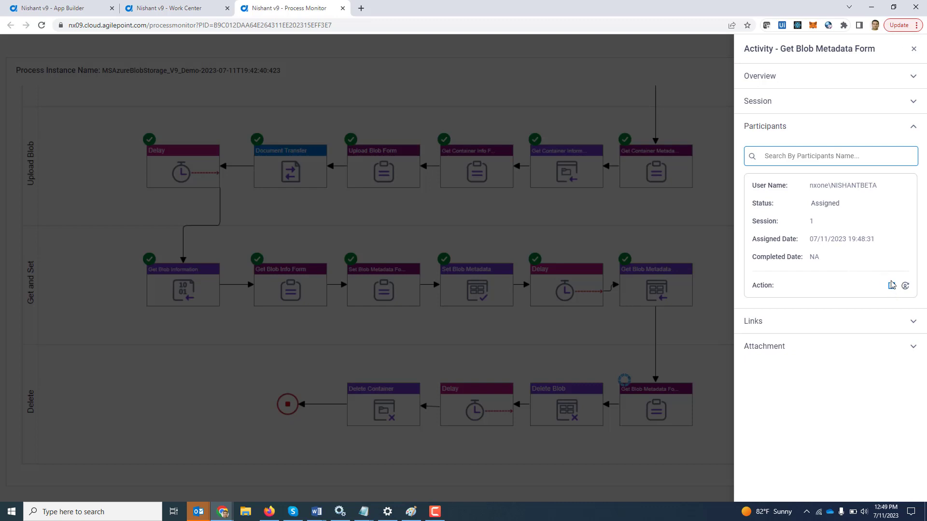
{"action": "left_click", "coordinate": [892, 286]}
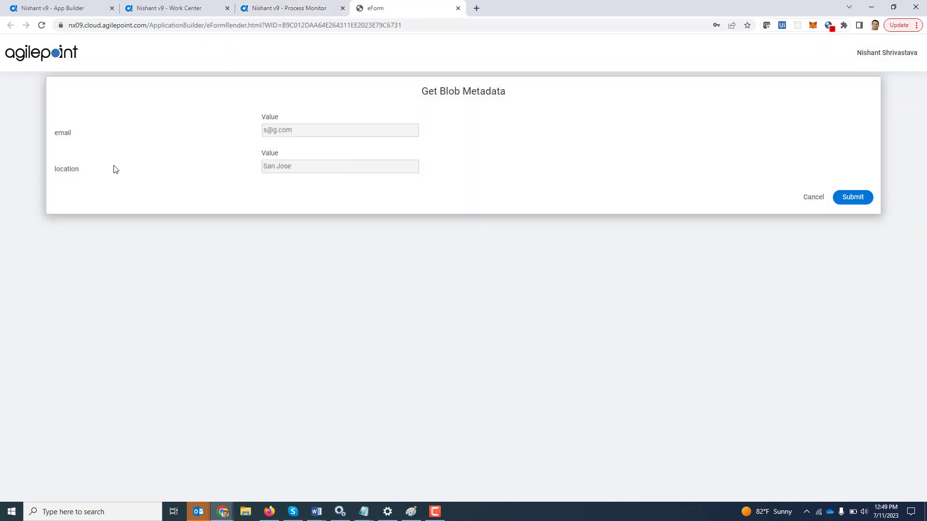
Submit the Get Blob Metadata form and close the activity details to return to the process diagram.
{"action": "left_click", "coordinate": [852, 199]}
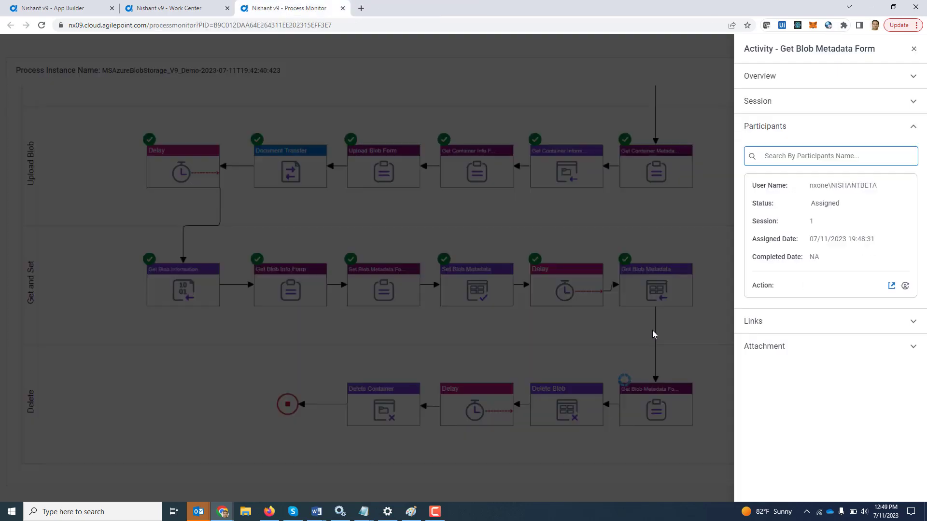
{"action": "left_click", "coordinate": [653, 333]}
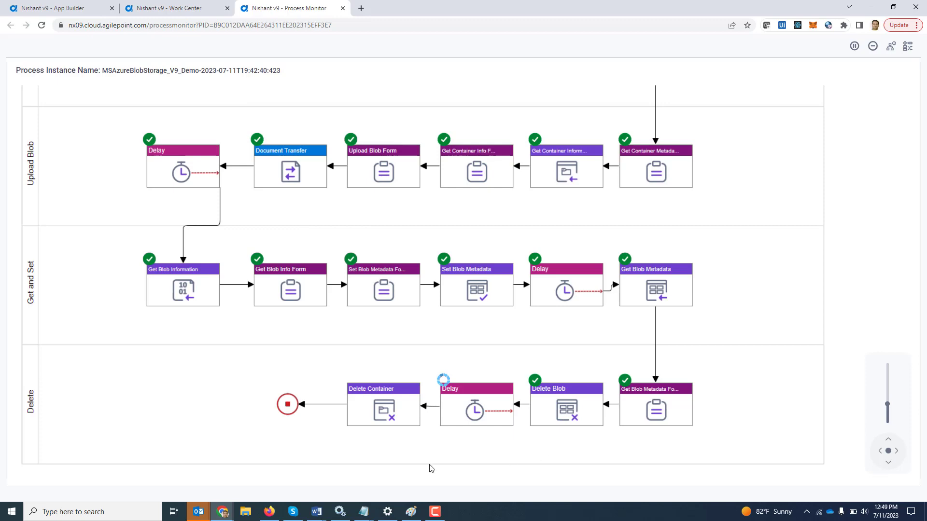
Switch to the Azure portal and reload the Contract-201211 - Revised.pdf blob page to check whether the blob still exists.
{"action": "mouse_move", "coordinate": [217, 513]}
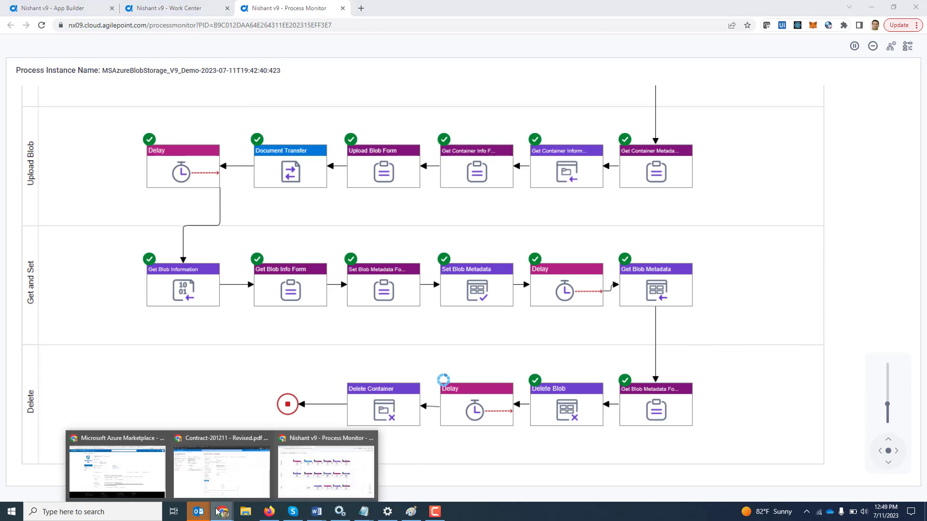
{"action": "left_click", "coordinate": [195, 477]}
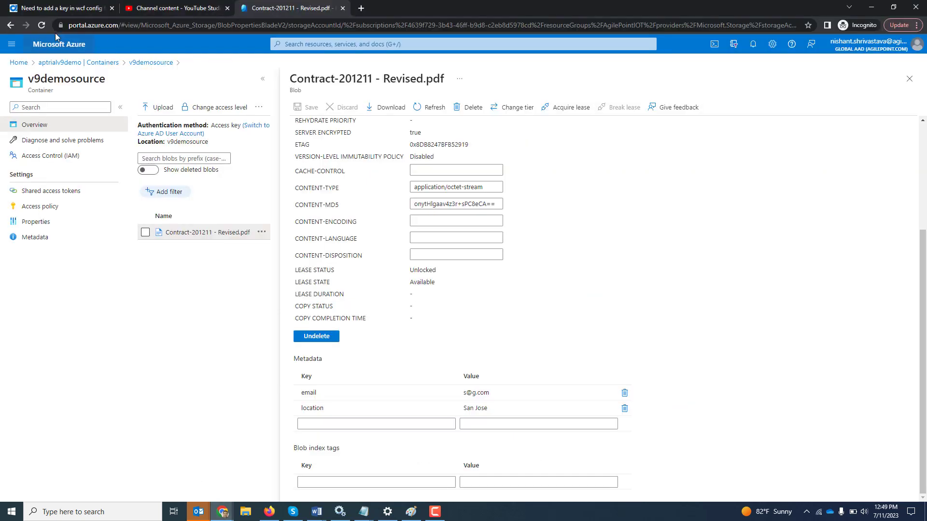
{"action": "left_click", "coordinate": [42, 26]}
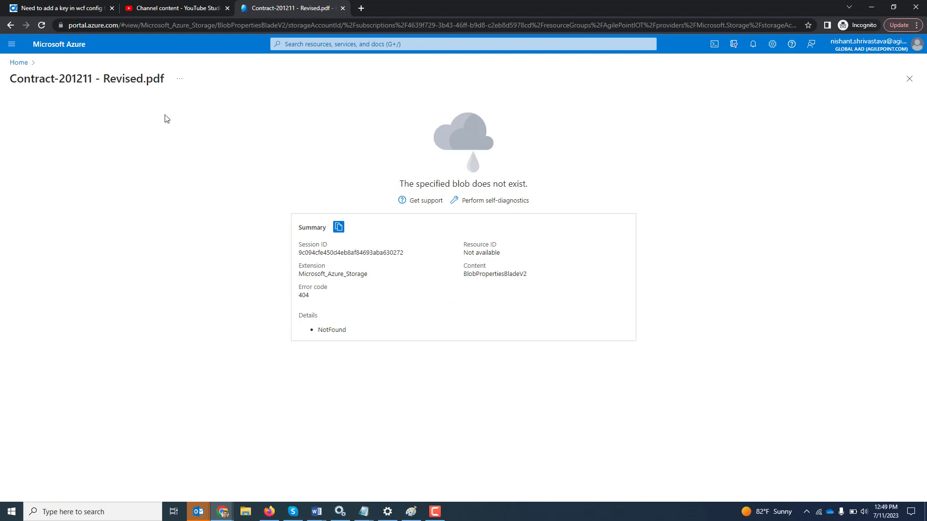
Go back to the portal home and open the aptrialv9demo storage account's container list to check which containers remain.
{"action": "left_click", "coordinate": [19, 62]}
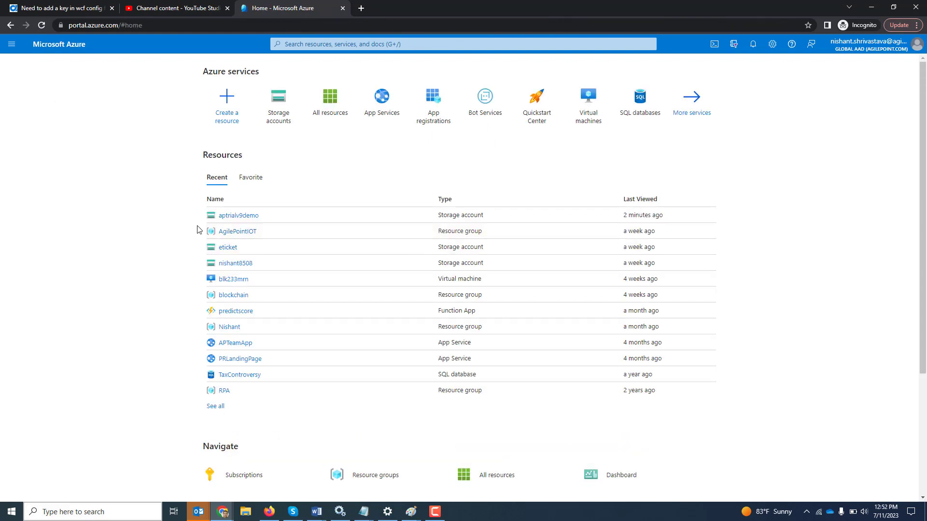
{"action": "left_click", "coordinate": [244, 217]}
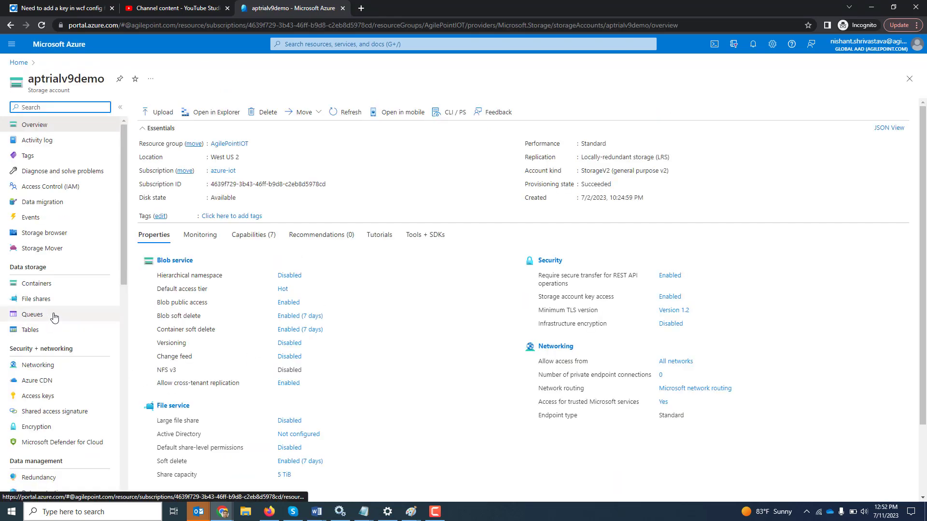
{"action": "left_click", "coordinate": [35, 284]}
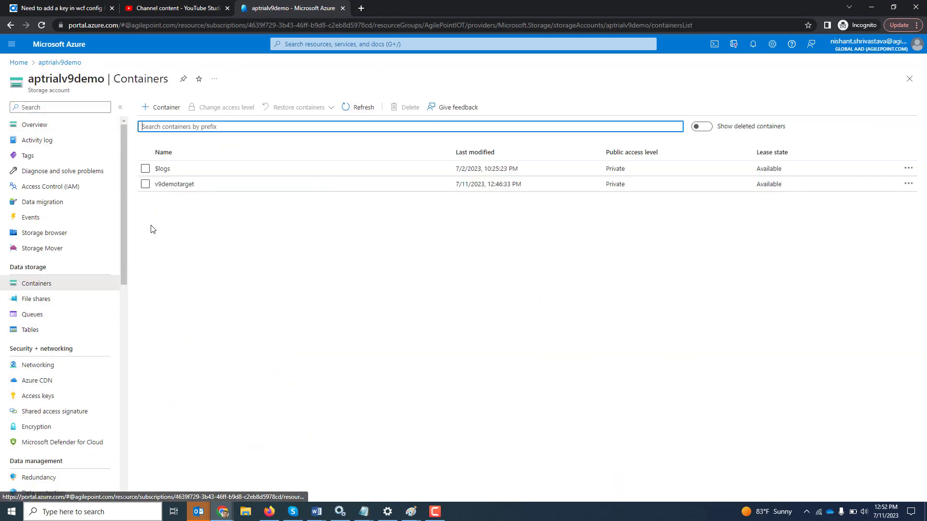